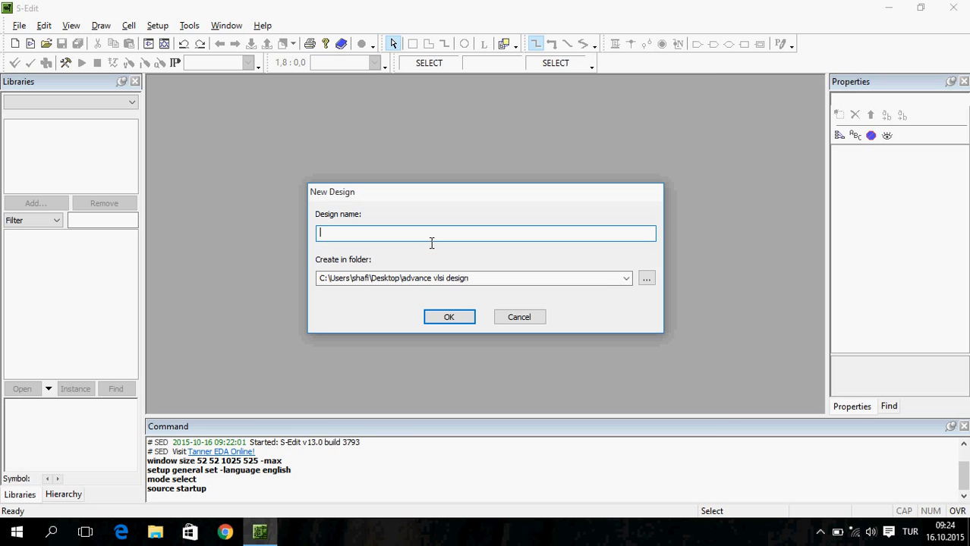
{"action": "type", "text": "circuit"}
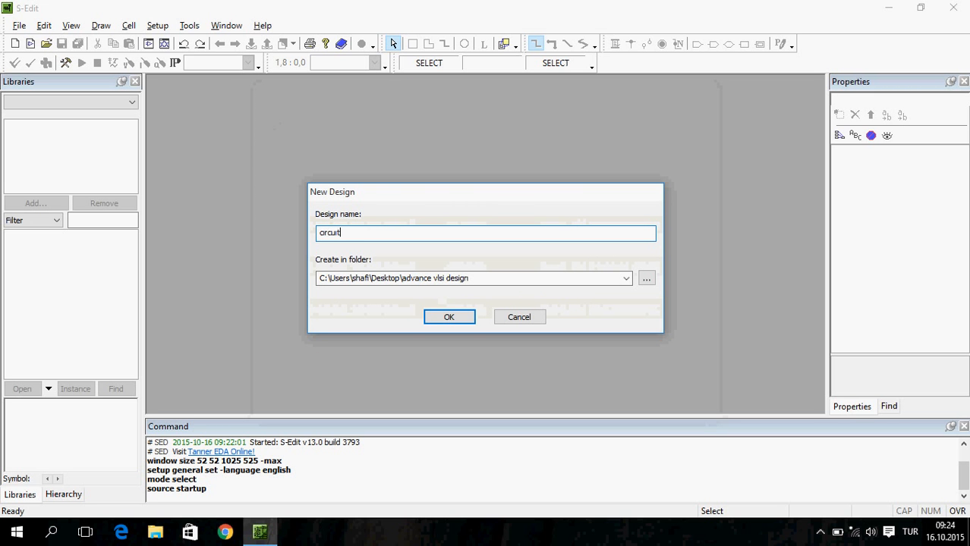
{"action": "key", "text": "BackSpace"}
{"action": "key", "text": "BackSpace"}
{"action": "key", "text": "BackSpace"}
{"action": "key", "text": "BackSpace"}
{"action": "key", "text": "BackSpace"}
{"action": "key", "text": "BackSpace"}
{"action": "key", "text": "BackSpace"}
Switch the keyboard layout to English (United States) and create the new design with the name circuit1
{"action": "left_click", "coordinate": [910, 532]}
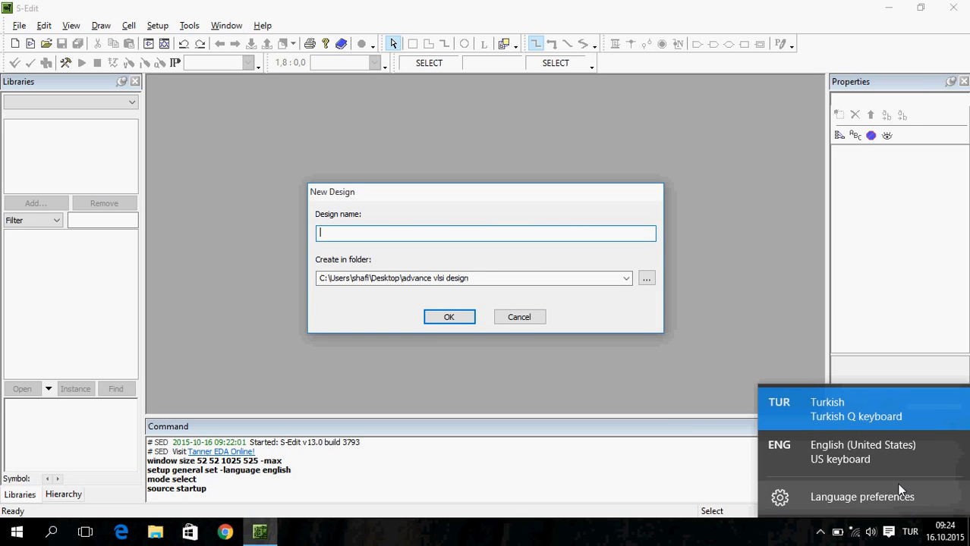
{"action": "left_click", "coordinate": [850, 451]}
{"action": "type", "text": "cir"}
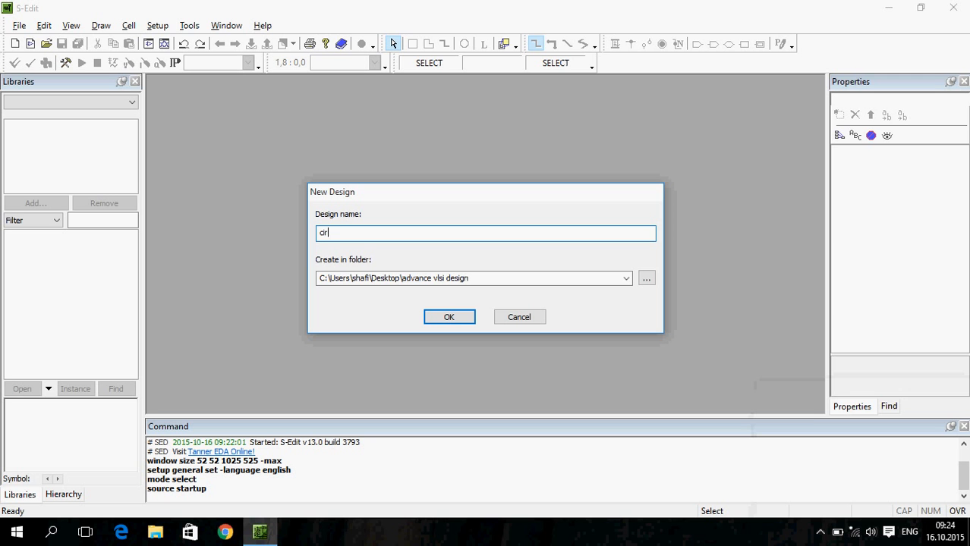
{"action": "type", "text": "cuit1"}
{"action": "key", "text": "Return"}
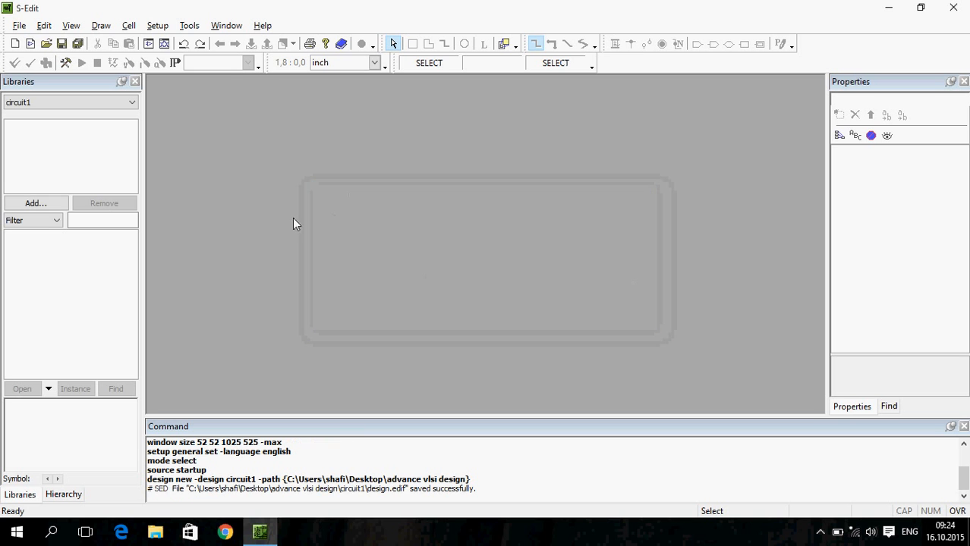
Start a new view in the circuit1 design and name its cell inverter
{"action": "left_click", "coordinate": [128, 25]}
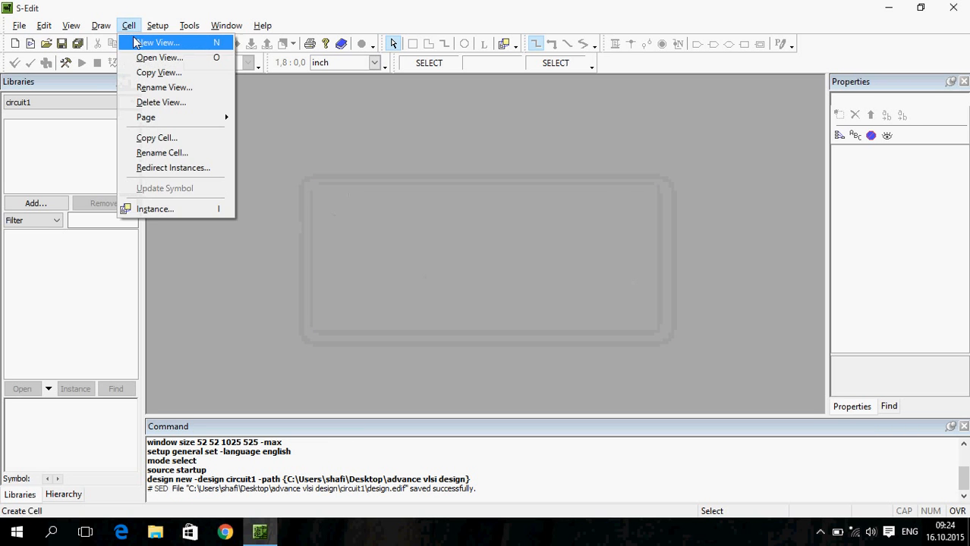
{"action": "left_click", "coordinate": [156, 41]}
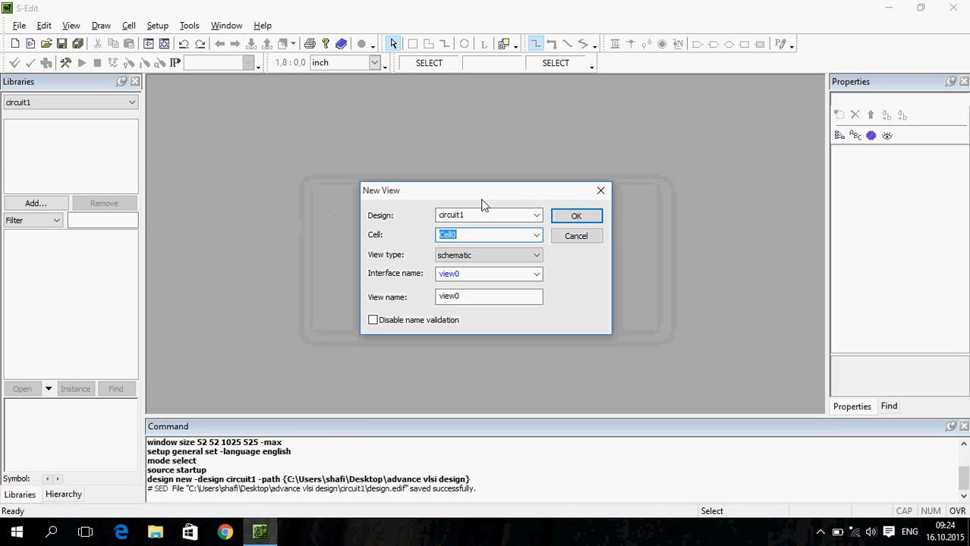
{"action": "left_click", "coordinate": [481, 240]}
{"action": "key", "text": "BackSpace"}
{"action": "key", "text": "BackSpace"}
{"action": "key", "text": "BackSpace"}
{"action": "key", "text": "BackSpace"}
{"action": "key", "text": "BackSpace"}
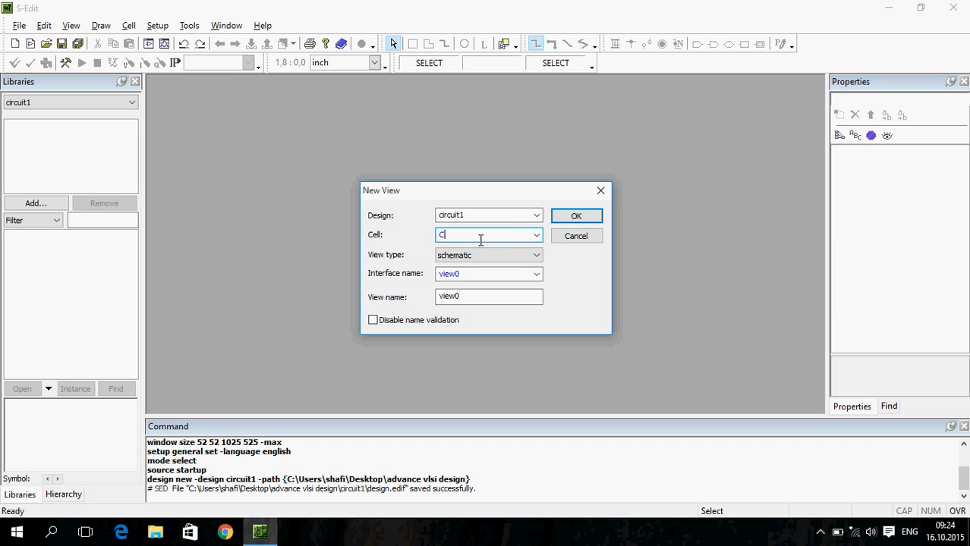
{"action": "type", "text": "invertere"}
{"action": "key", "text": "BackSpace"}
Create the inverter view with the schematic view type and maximize its window
{"action": "left_click", "coordinate": [506, 260]}
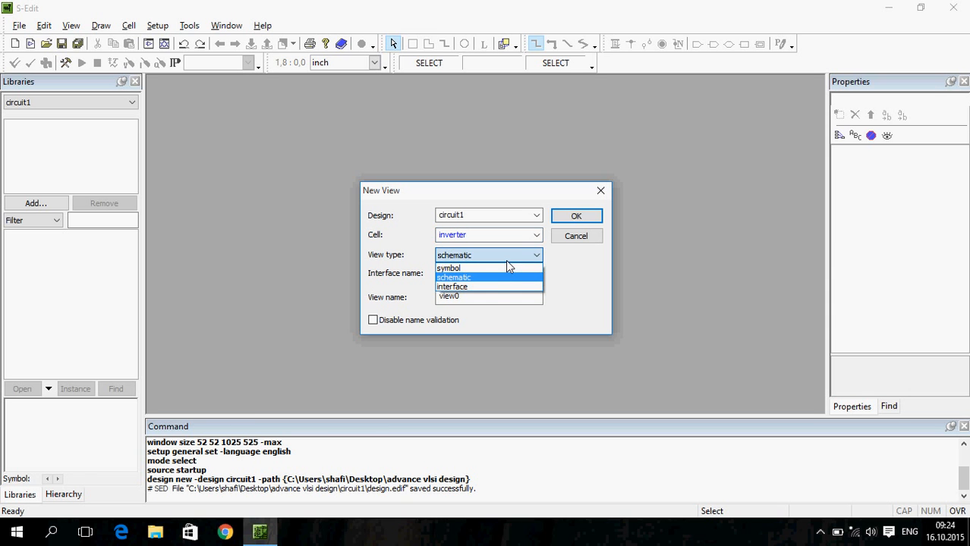
{"action": "left_click", "coordinate": [507, 259]}
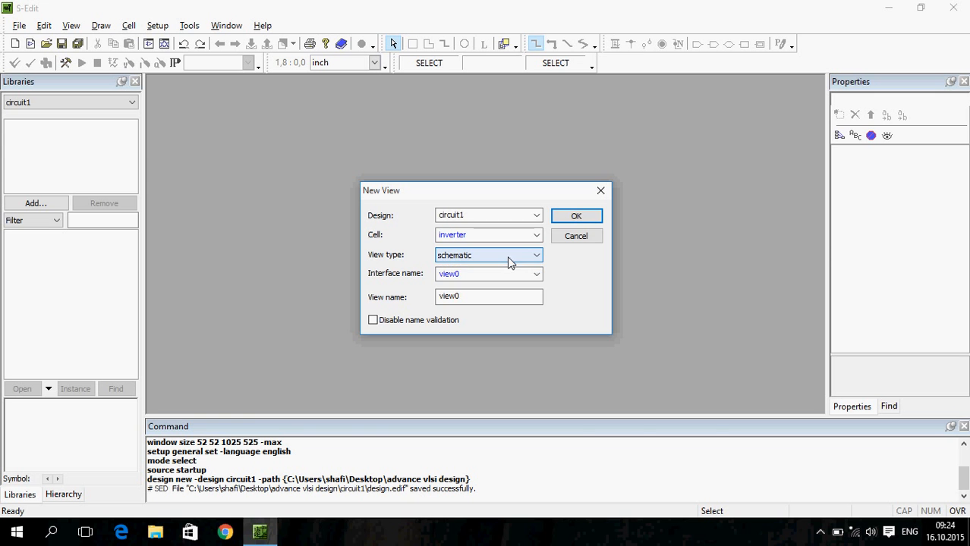
{"action": "left_click", "coordinate": [577, 217]}
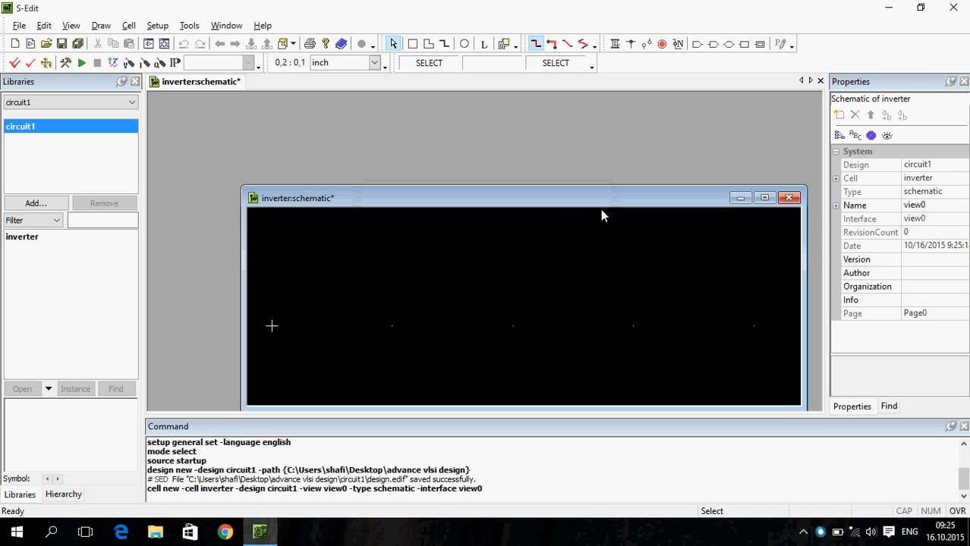
{"action": "left_click", "coordinate": [763, 199]}
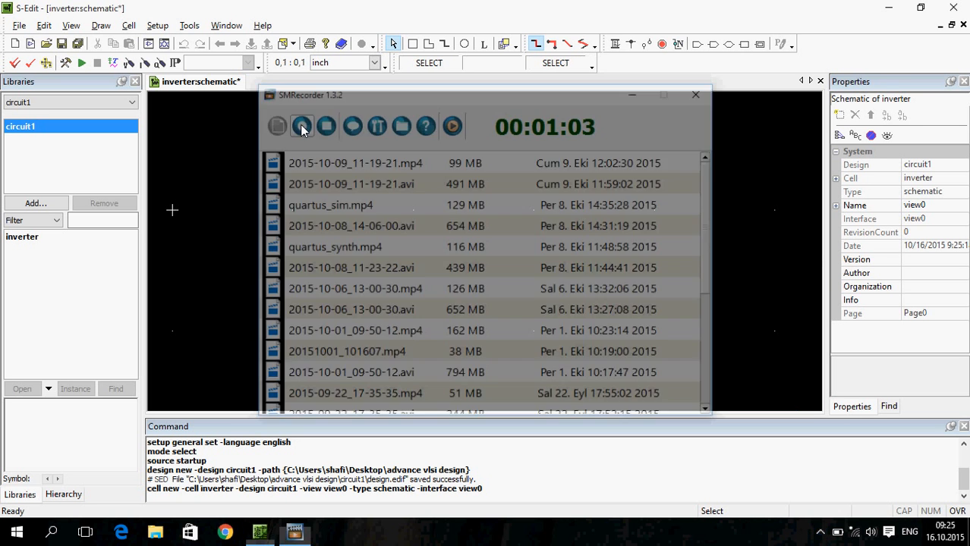
Add the All.tanner library from the Tanner Tools v13.0 Libraries folder to the design
{"action": "left_click", "coordinate": [33, 202]}
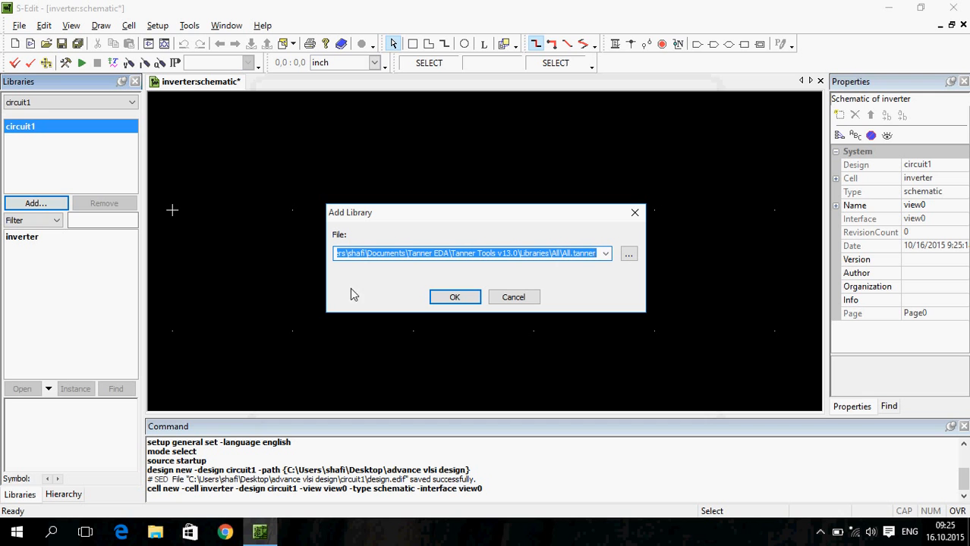
{"action": "double_click", "coordinate": [493, 255]}
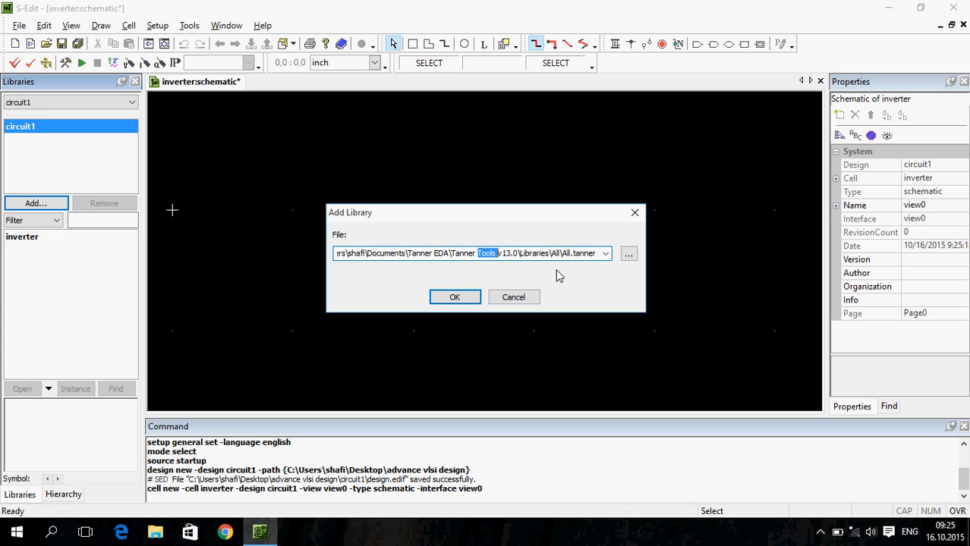
{"action": "left_click", "coordinate": [455, 297]}
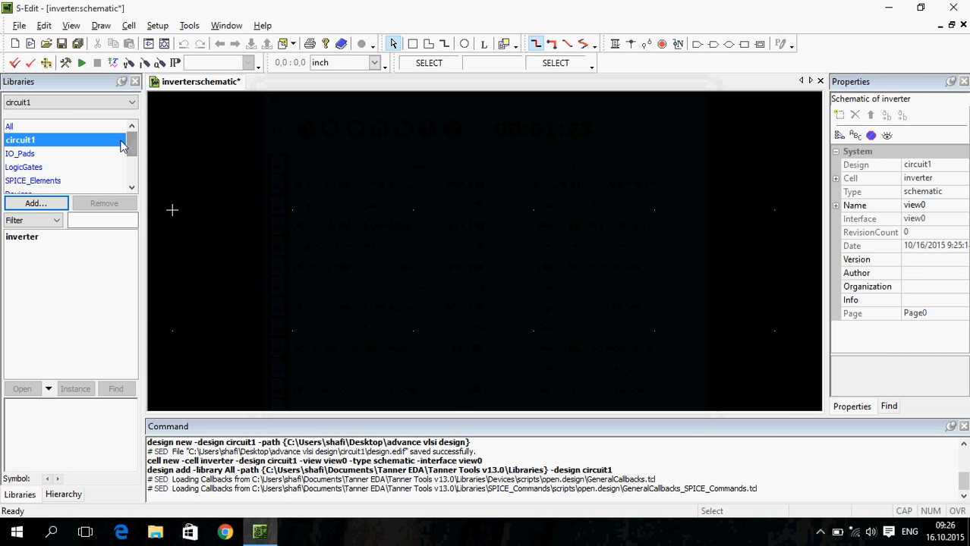
Place one NMOS instance from the Devices library in the inverter schematic and end the placement
{"action": "left_click_drag", "start_coordinate": [131, 147], "coordinate": [129, 158]}
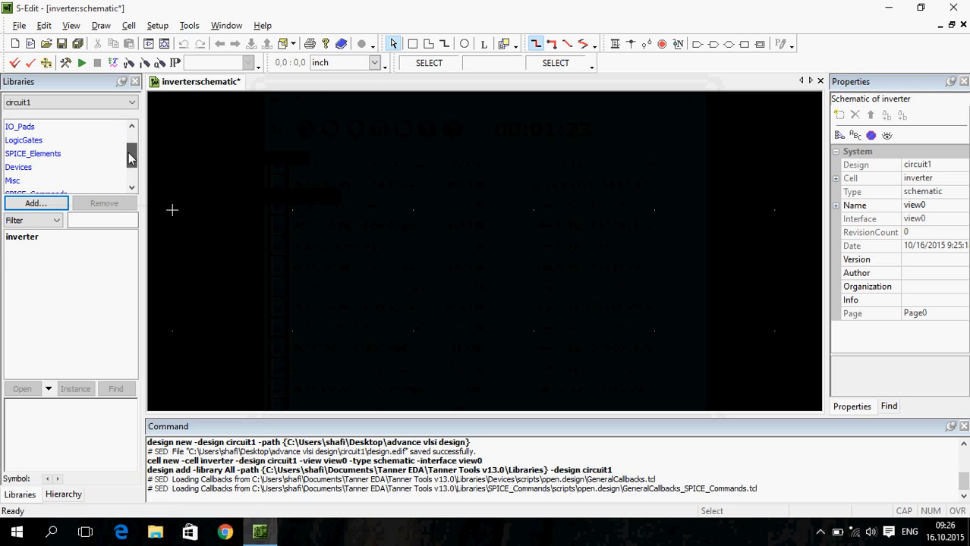
{"action": "left_click", "coordinate": [28, 167]}
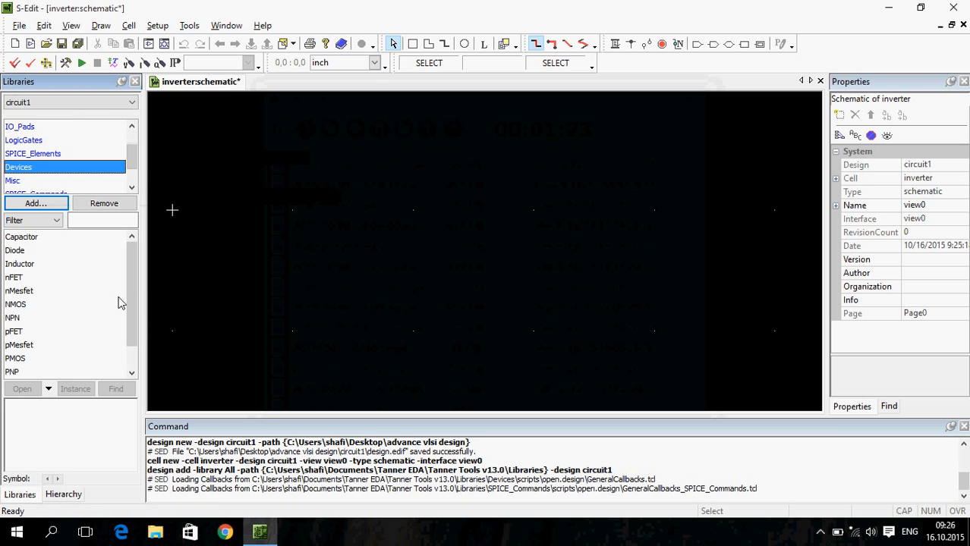
{"action": "left_click", "coordinate": [23, 305]}
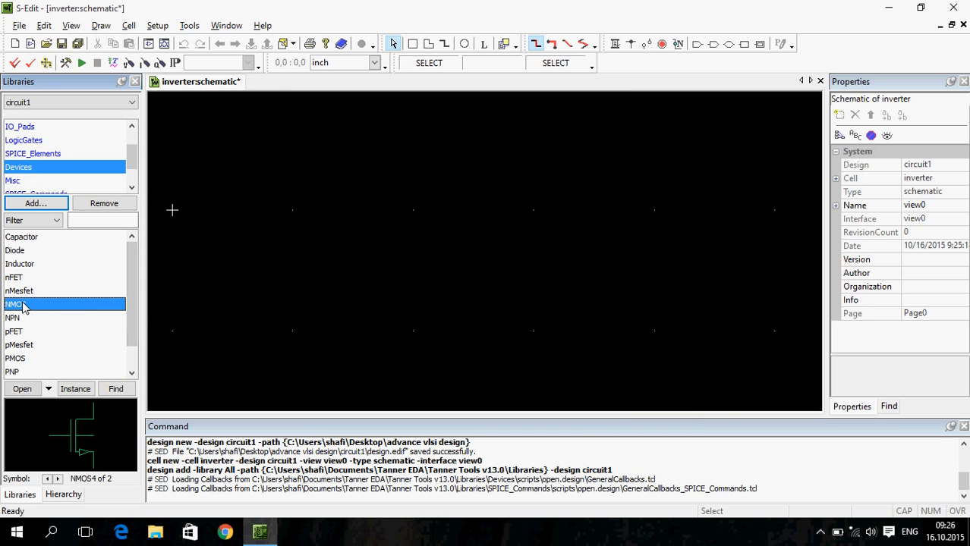
{"action": "left_click_drag", "start_coordinate": [23, 304], "coordinate": [379, 231]}
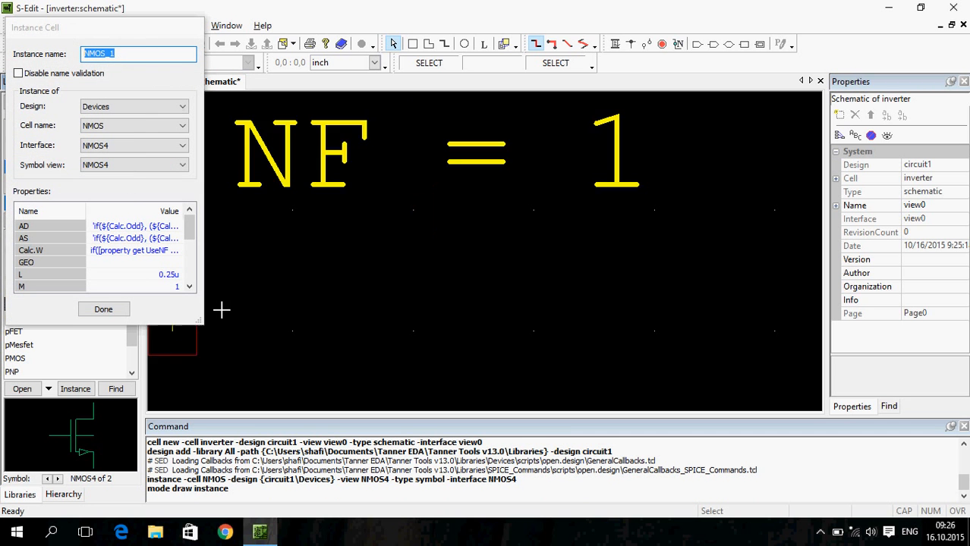
{"action": "scroll", "coordinate": [470, 279], "scroll_direction": "up", "scroll_amount": 2}
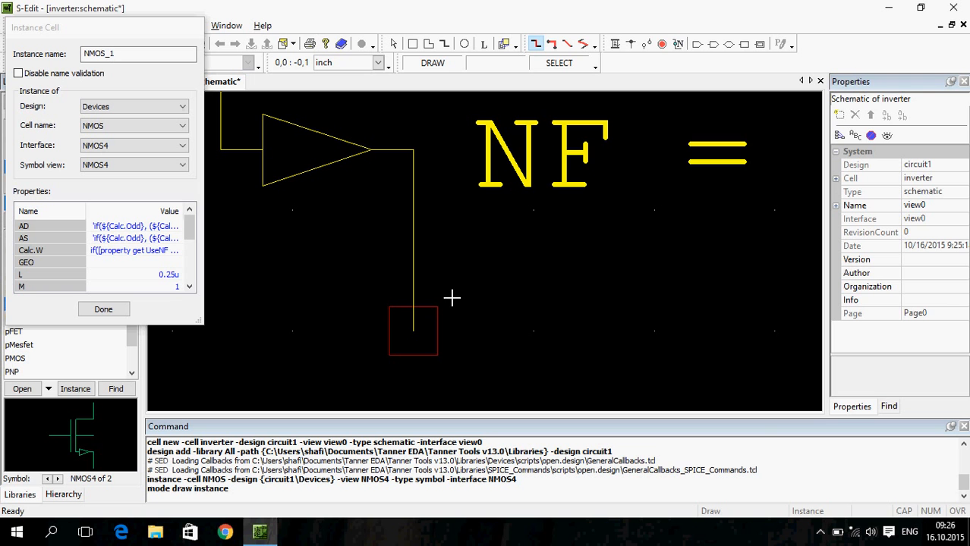
{"action": "left_click", "coordinate": [451, 298]}
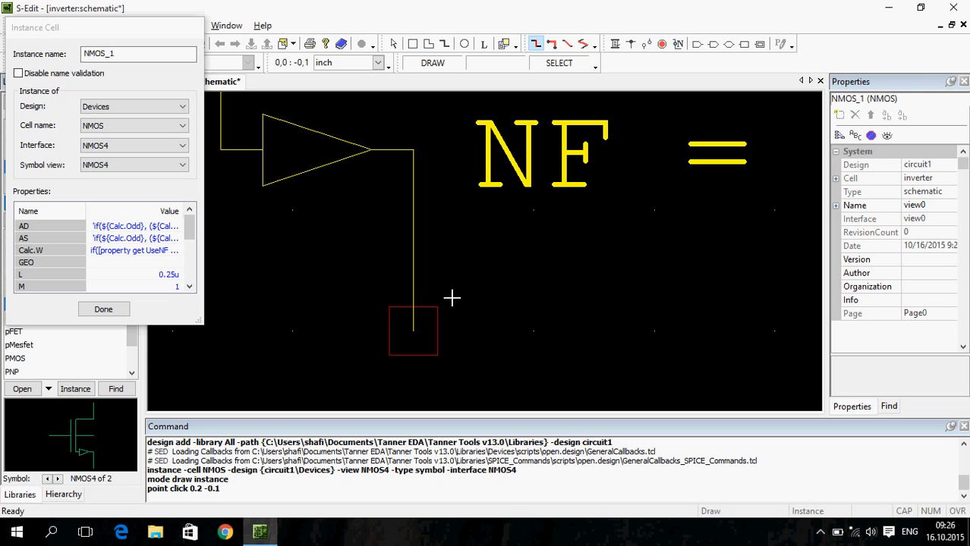
{"action": "left_click", "coordinate": [407, 301]}
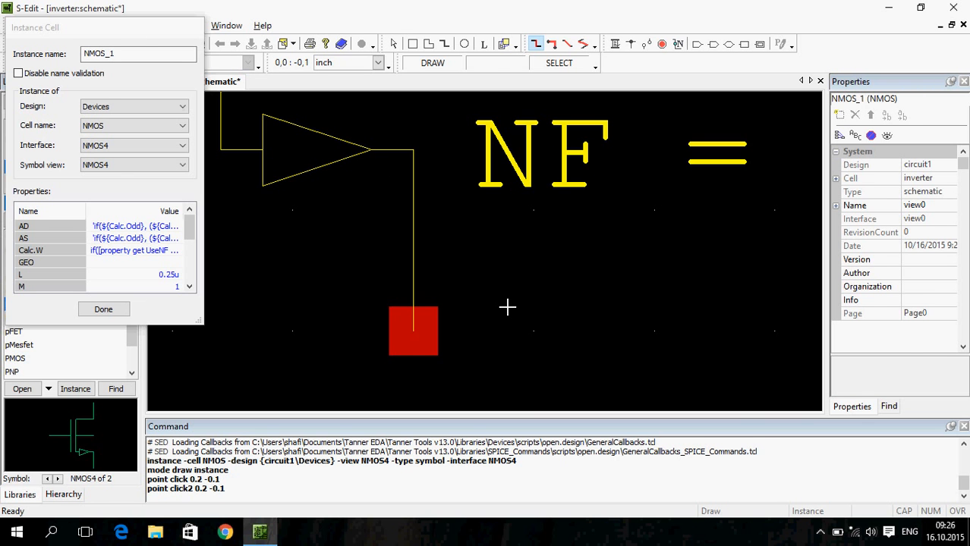
{"action": "key", "text": "Escape"}
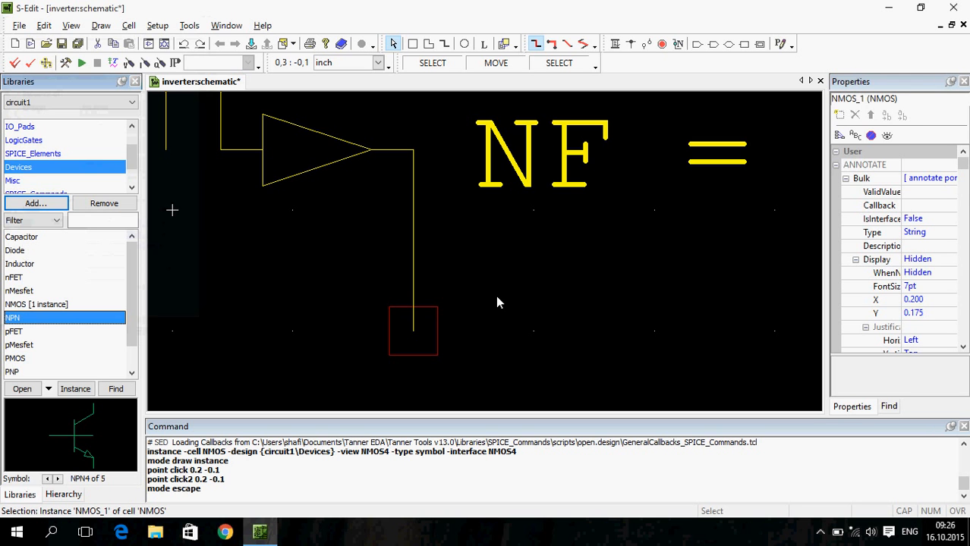
Place one pMesfet instance from the Devices library below the NMOS transistor and end the placement
{"action": "key", "text": "XF86AudioRaiseVolume"}
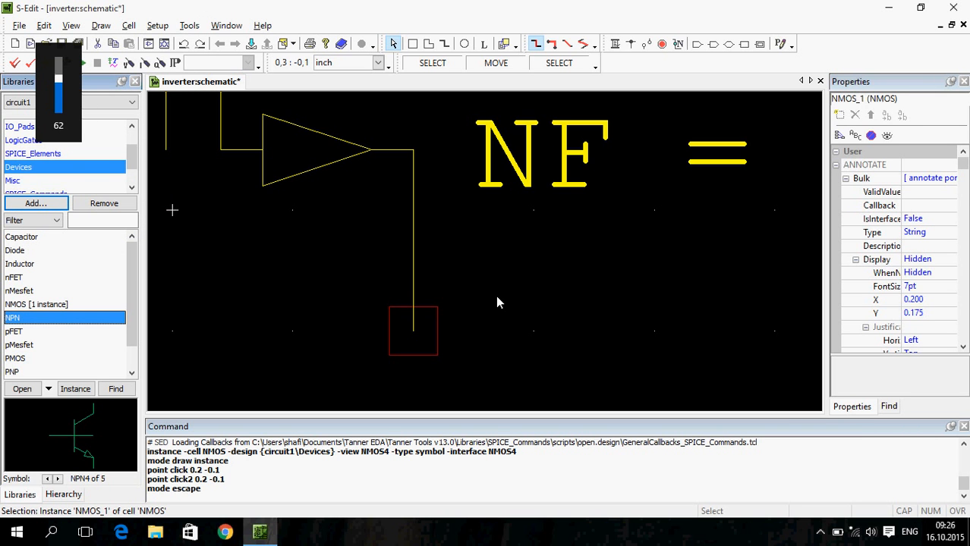
{"action": "key", "text": "minus"}
{"action": "key", "text": "minus"}
{"action": "key", "text": "minus"}
{"action": "key", "text": "minus"}
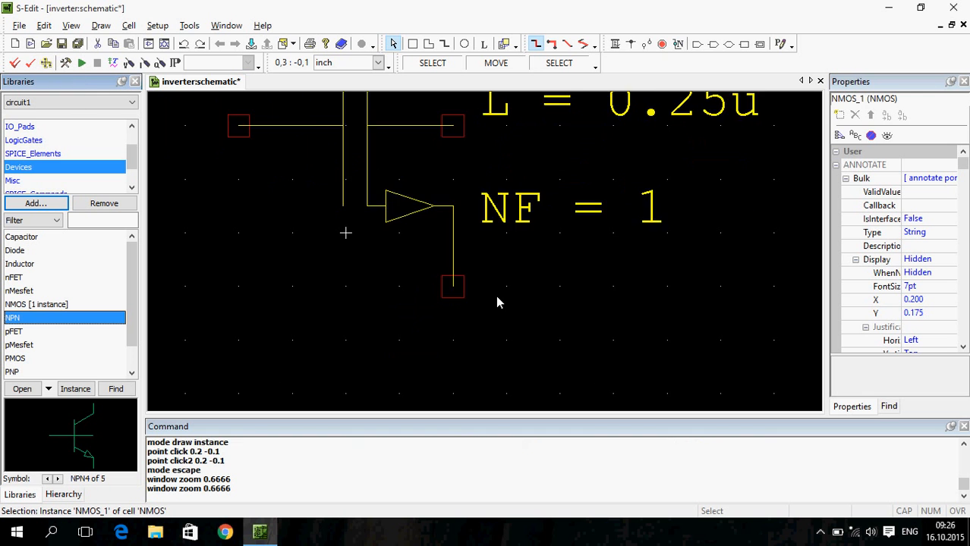
{"action": "key", "text": "minus"}
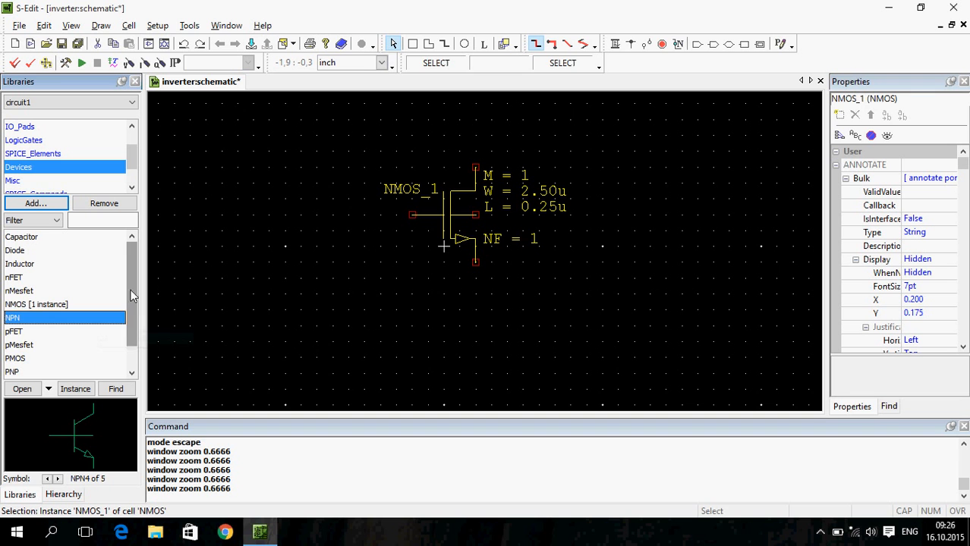
{"action": "left_click_drag", "start_coordinate": [130, 295], "coordinate": [131, 314]}
{"action": "left_click", "coordinate": [114, 318]}
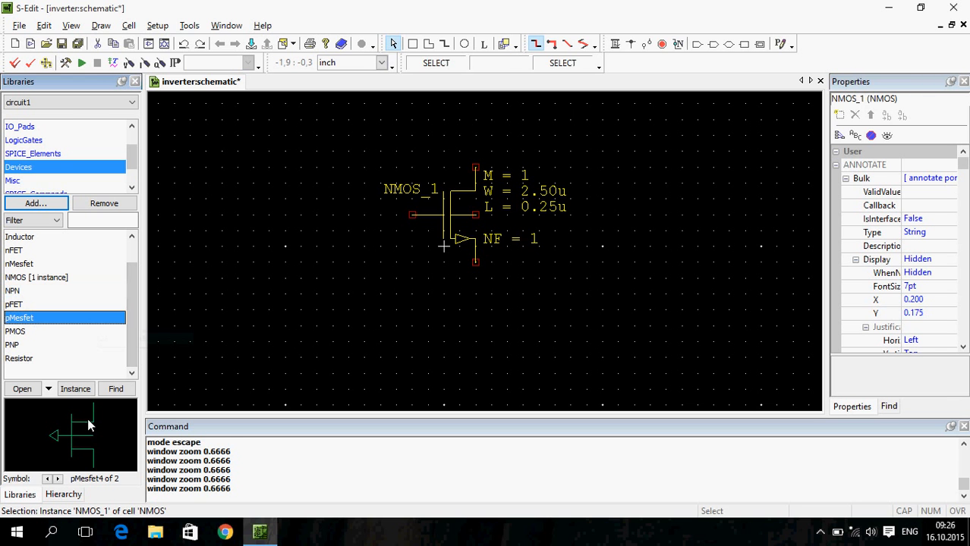
{"action": "left_click", "coordinate": [499, 306]}
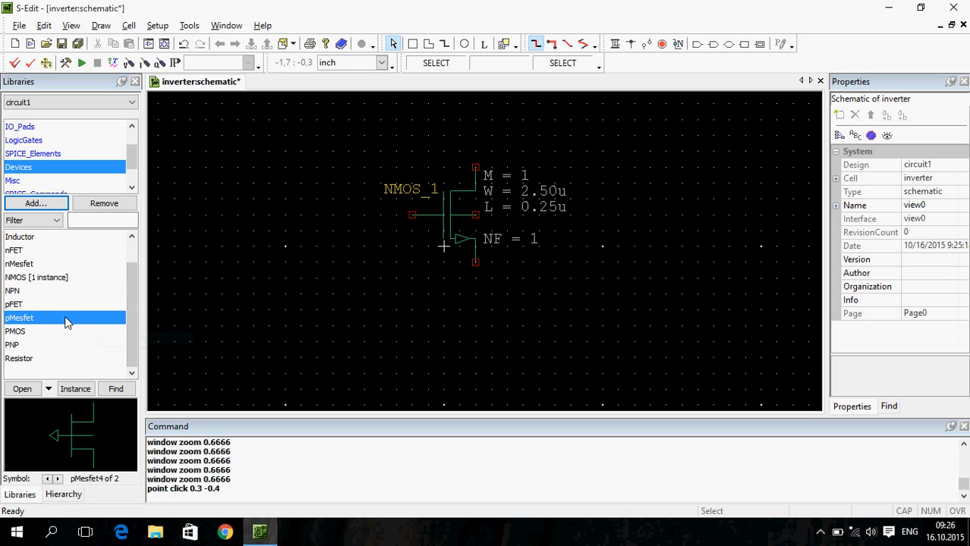
{"action": "left_click_drag", "start_coordinate": [66, 318], "coordinate": [520, 310]}
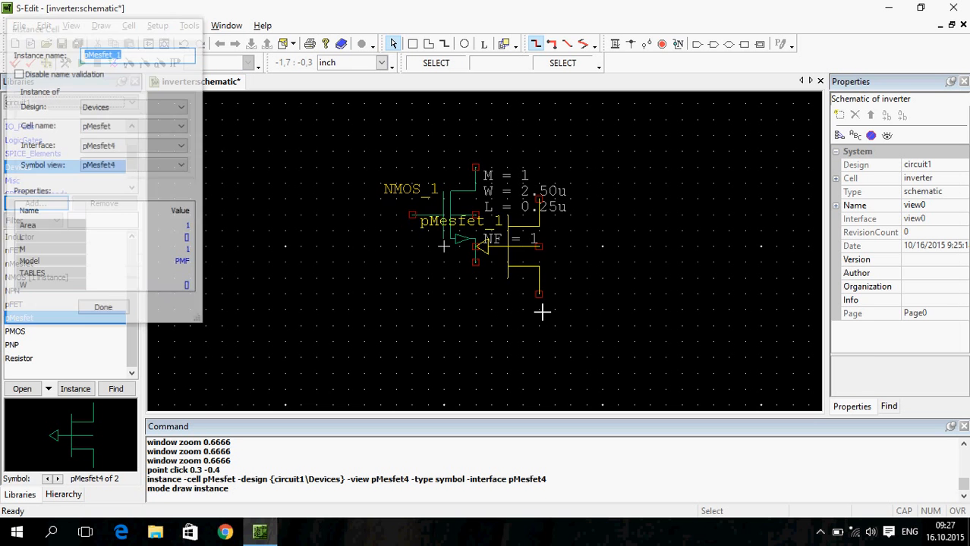
{"action": "left_click", "coordinate": [570, 403]}
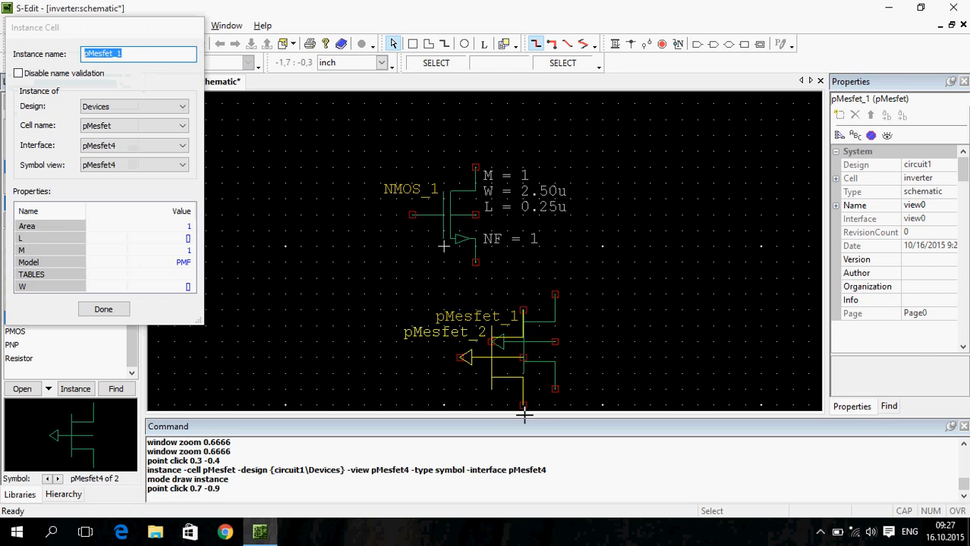
{"action": "key", "text": "Escape"}
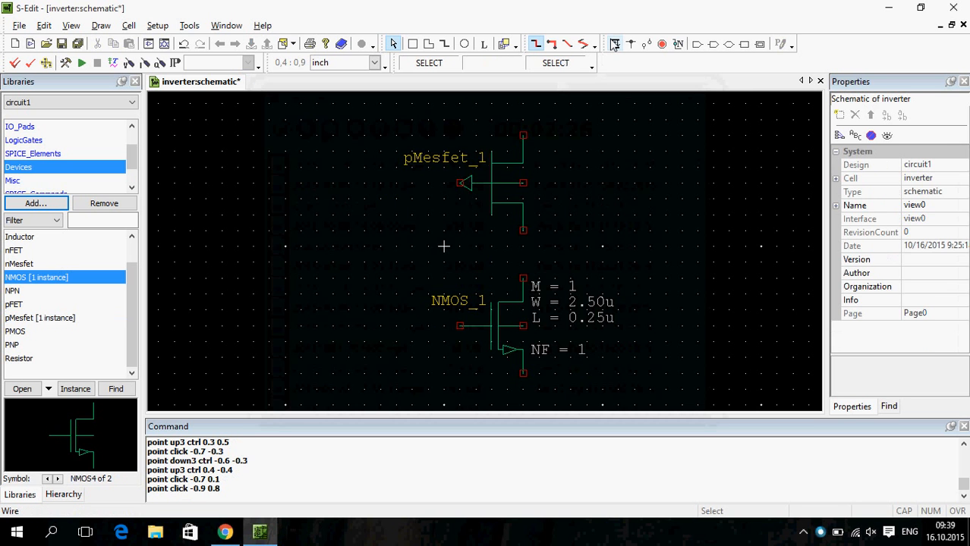
Draw a vertical wire from the lower terminal of the pMesfet to the upper terminal of the NMOS
{"action": "left_click", "coordinate": [613, 45]}
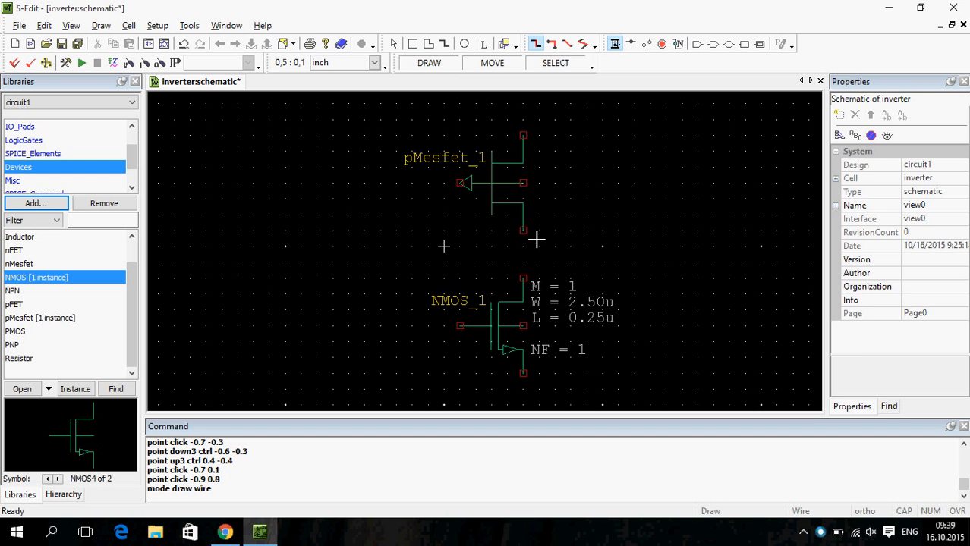
{"action": "left_click_drag", "start_coordinate": [535, 240], "coordinate": [536, 285]}
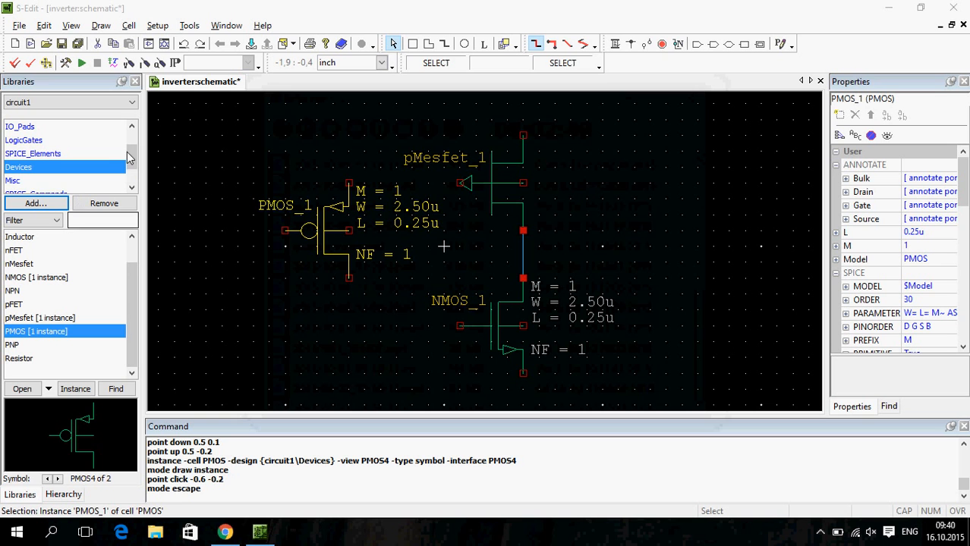
List the Misc library's cells together with those of Devices, and delete the pMesfet instance from the schematic
{"action": "left_click_drag", "start_coordinate": [130, 156], "coordinate": [132, 177]}
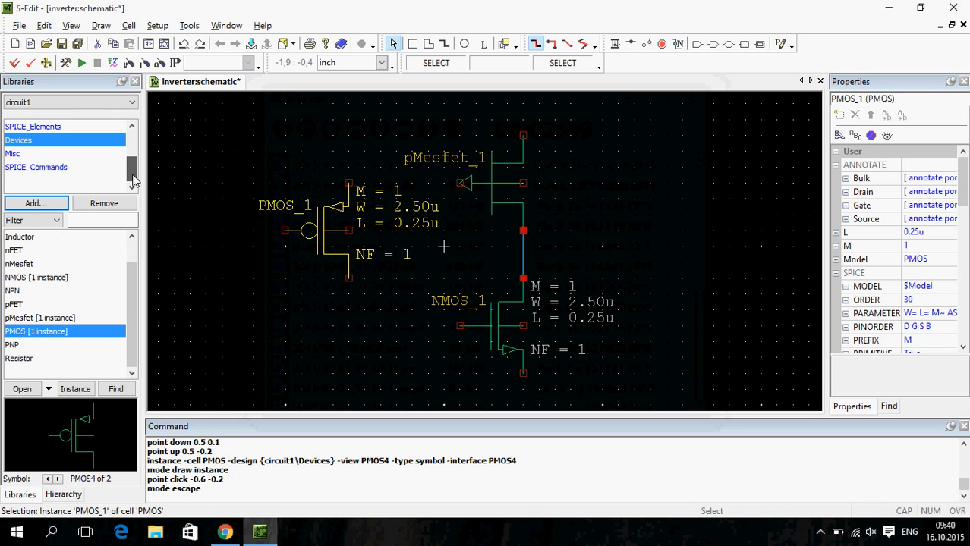
{"action": "left_click", "coordinate": [13, 153]}
{"action": "left_click", "coordinate": [495, 194]}
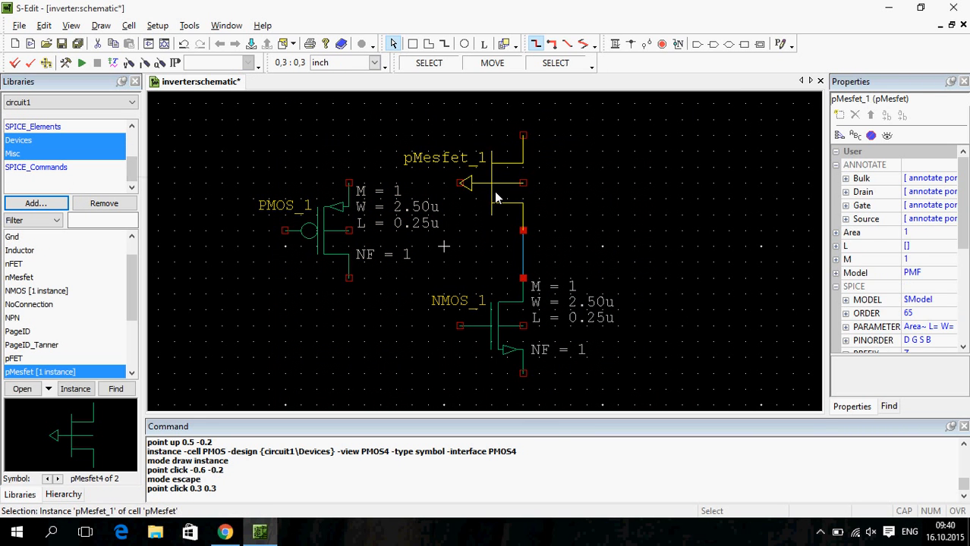
{"action": "key", "text": "Delete"}
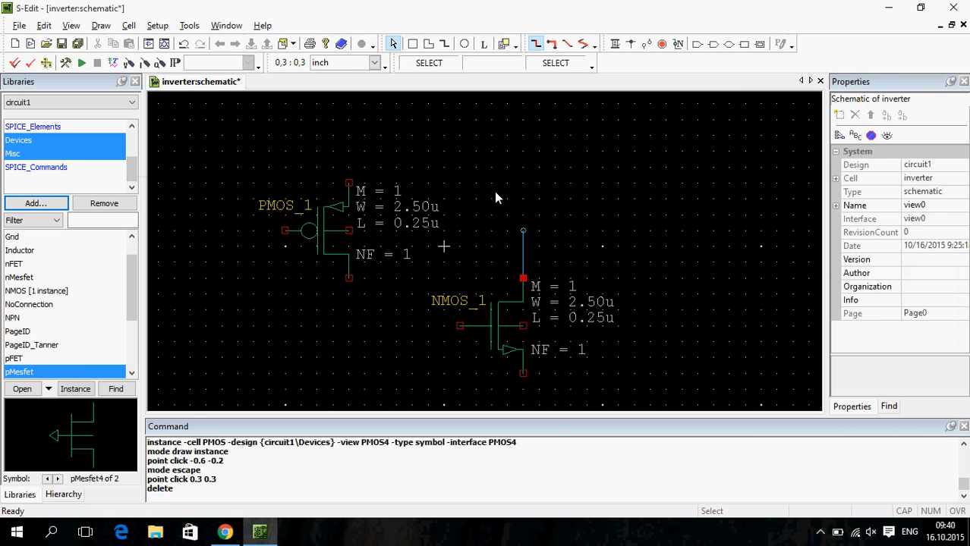
Move the PMOS transistor directly above the NMOS so their drain terminals line up vertically
{"action": "left_click", "coordinate": [339, 230]}
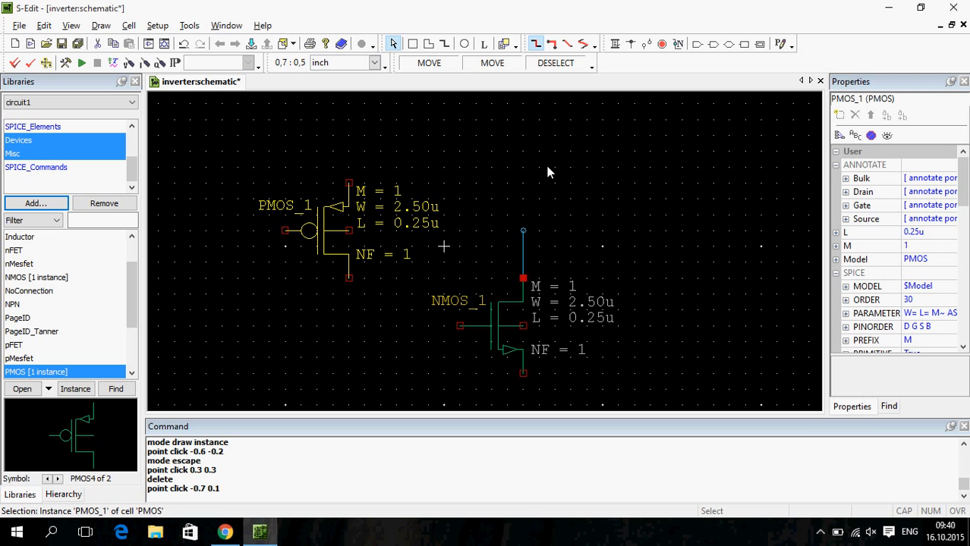
{"action": "right_click_drag", "start_coordinate": [335, 228], "coordinate": [510, 162], "text": "ctrl"}
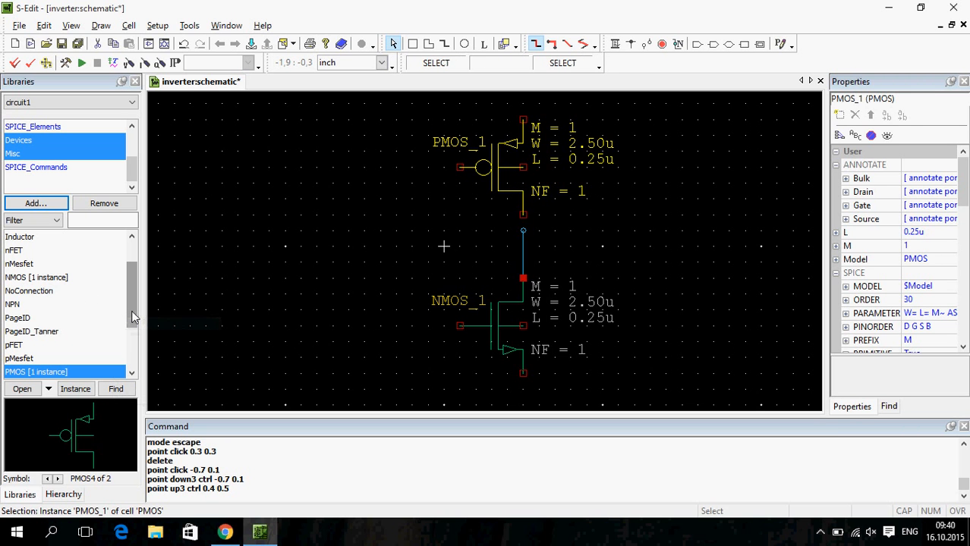
Place one Gnd instance from the Misc library just below the NMOS source terminal and end the placement
{"action": "left_click", "coordinate": [23, 154]}
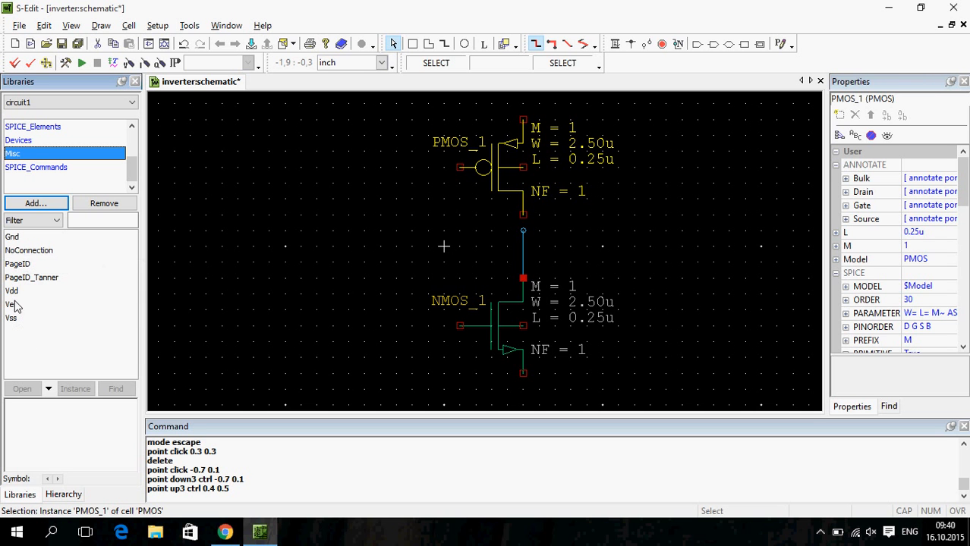
{"action": "left_click", "coordinate": [13, 237]}
{"action": "left_click_drag", "start_coordinate": [12, 238], "coordinate": [521, 392]}
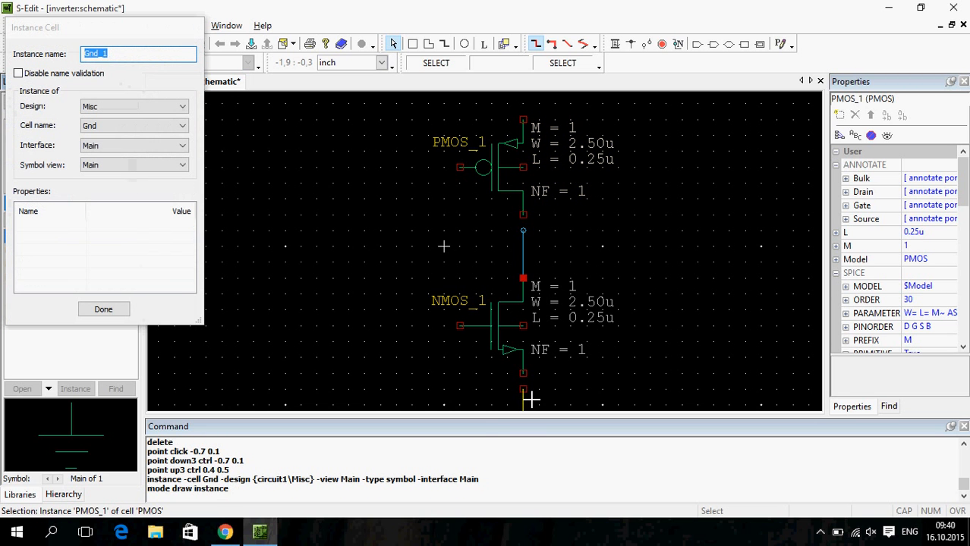
{"action": "left_click", "coordinate": [529, 399]}
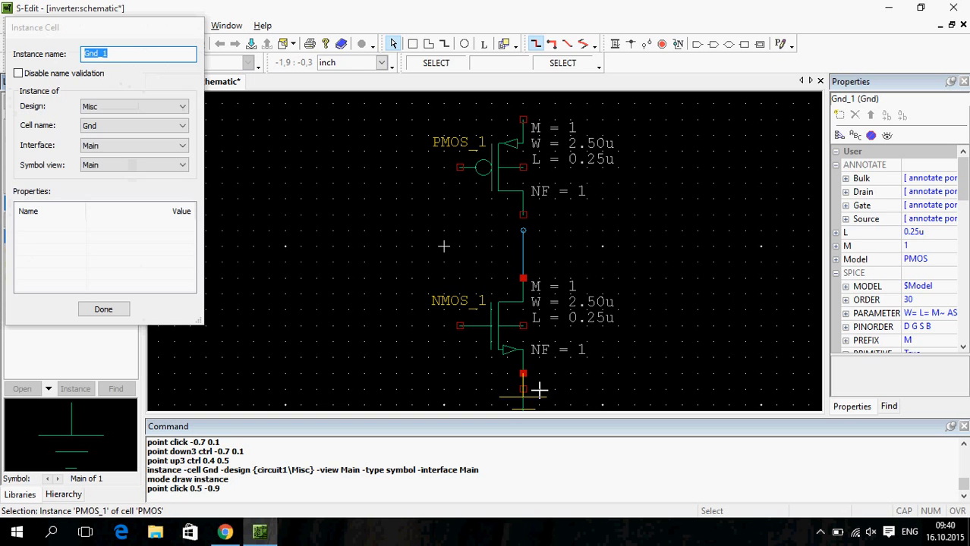
{"action": "key", "text": "Escape"}
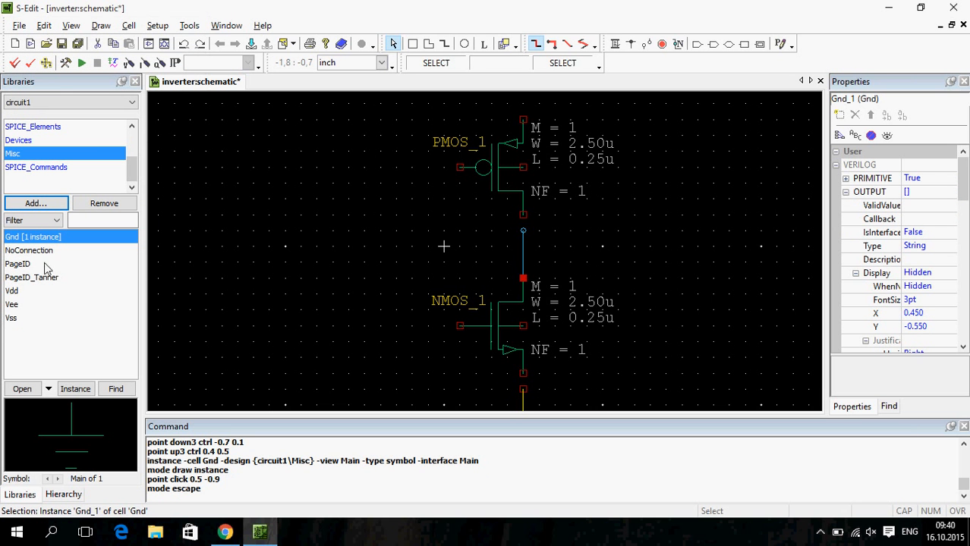
Place one Vdd instance from the Misc library just above the PMOS source terminal and end the placement
{"action": "left_click_drag", "start_coordinate": [13, 294], "coordinate": [517, 99]}
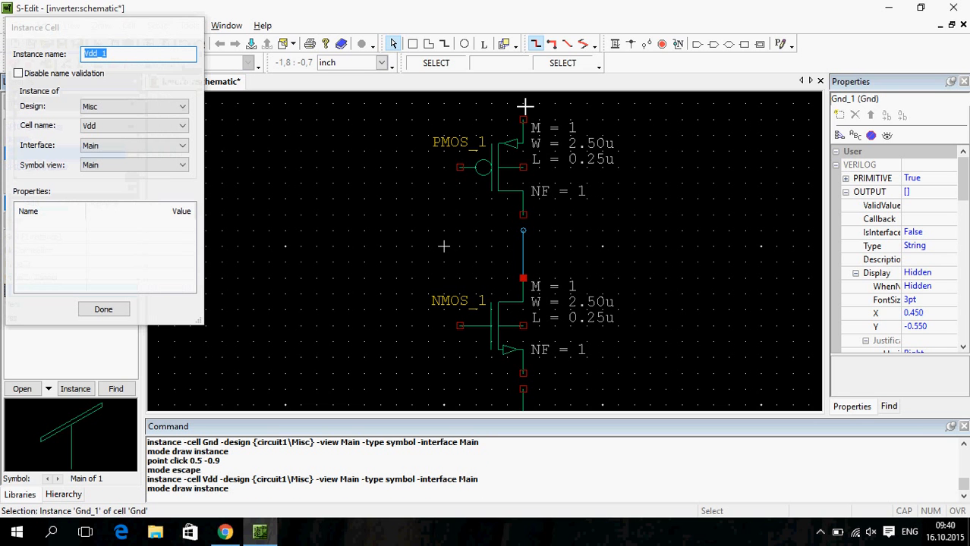
{"action": "left_click", "coordinate": [525, 106]}
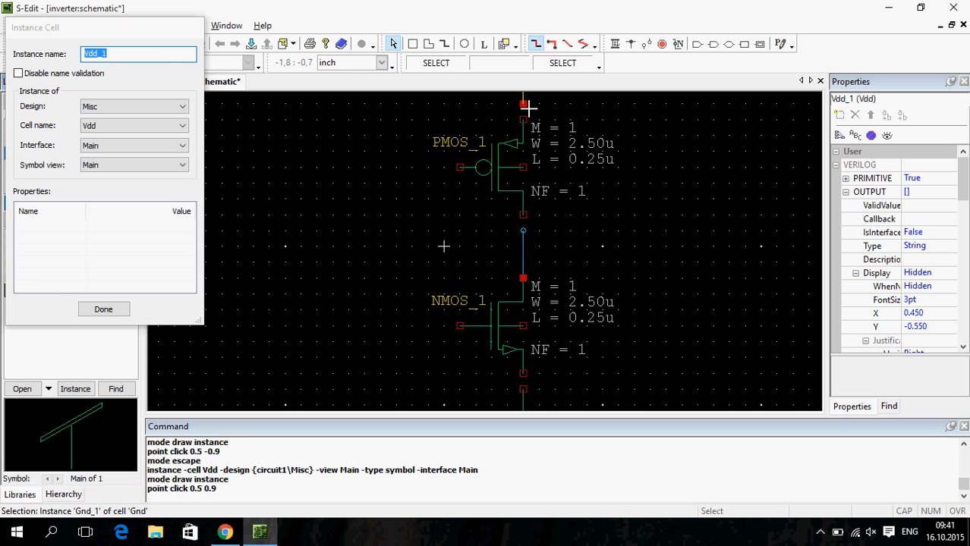
{"action": "key", "text": "Escape"}
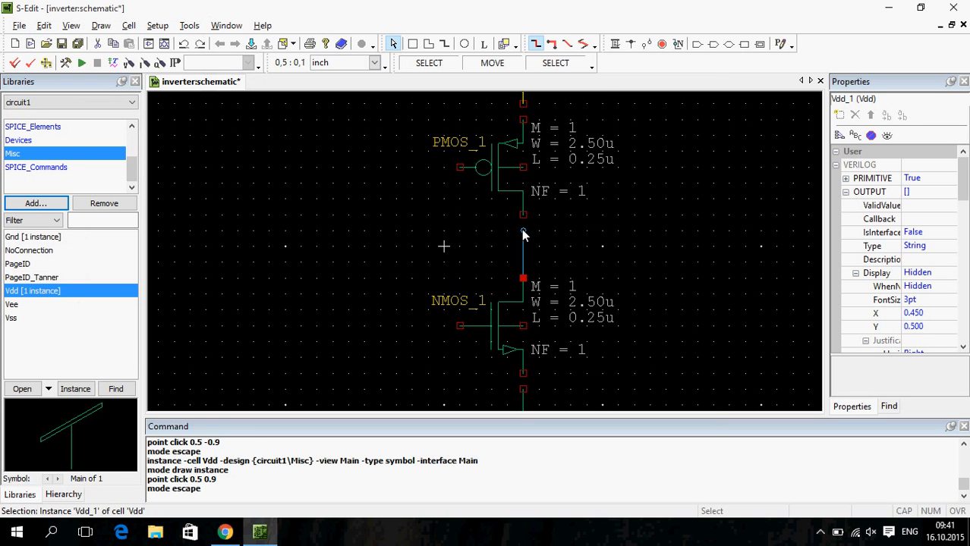
Wire the PMOS drain to the existing wire on the NMOS drain, and join the two gates with a vertical wire
{"action": "left_click", "coordinate": [614, 44]}
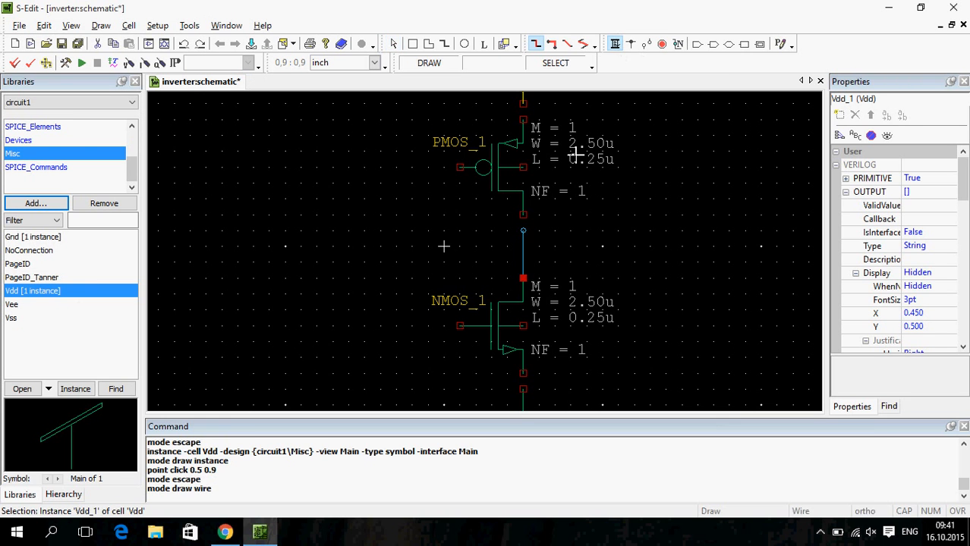
{"action": "left_click", "coordinate": [536, 238]}
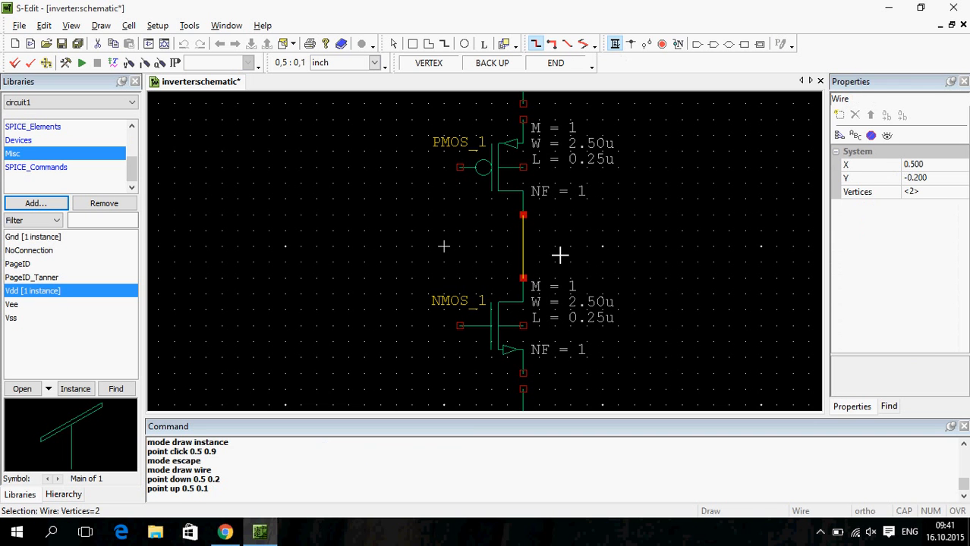
{"action": "key", "text": "Escape"}
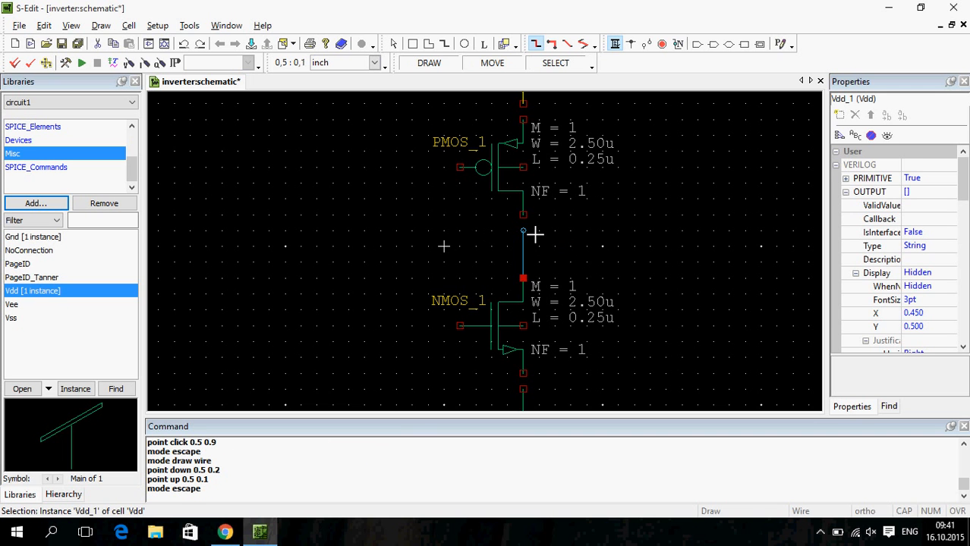
{"action": "left_click_drag", "start_coordinate": [533, 241], "coordinate": [535, 225]}
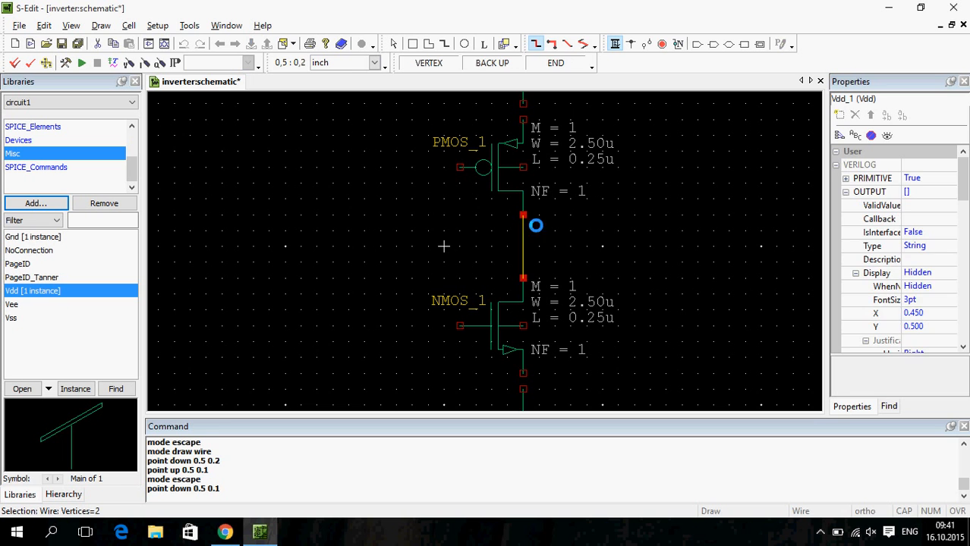
{"action": "left_click", "coordinate": [535, 224]}
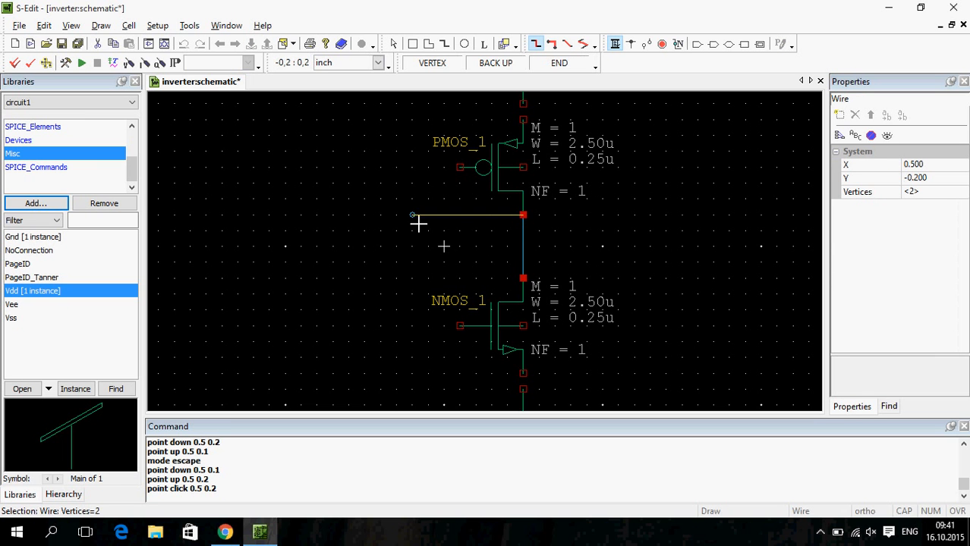
{"action": "key", "text": "Escape"}
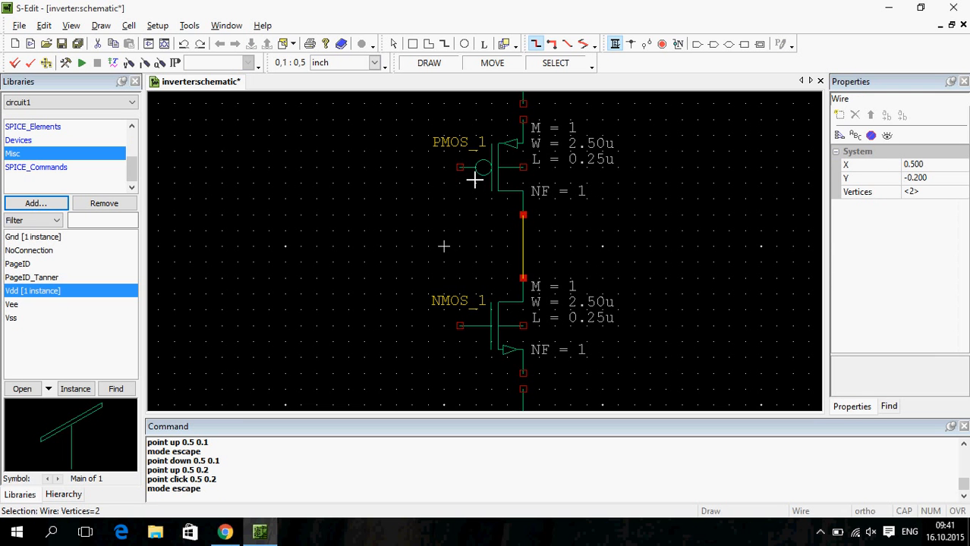
{"action": "mouse_move", "coordinate": [471, 176]}
{"action": "left_mouse_down"}
{"action": "mouse_move", "coordinate": [467, 250]}
{"action": "mouse_move", "coordinate": [449, 285]}
{"action": "mouse_move", "coordinate": [471, 334]}
{"action": "left_mouse_up"}
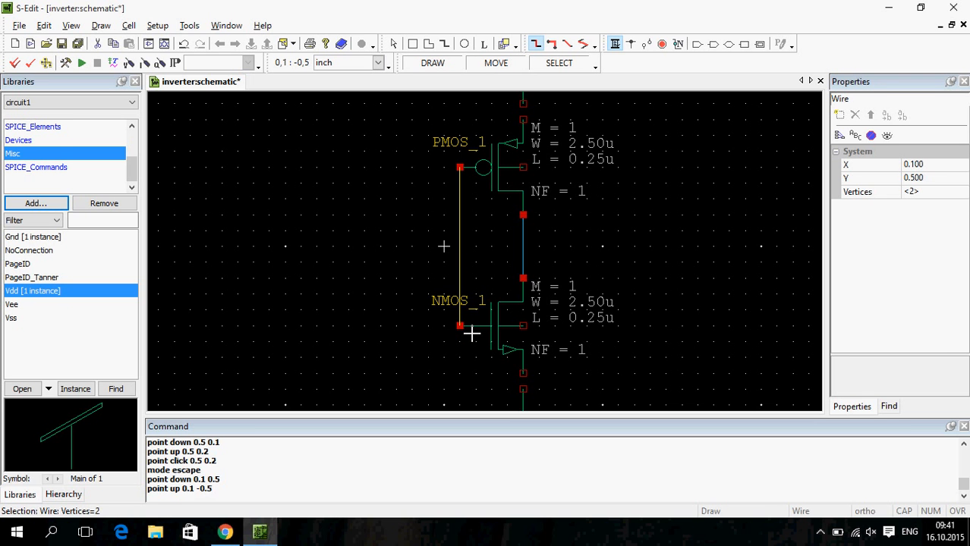
{"action": "double_click", "coordinate": [469, 330]}
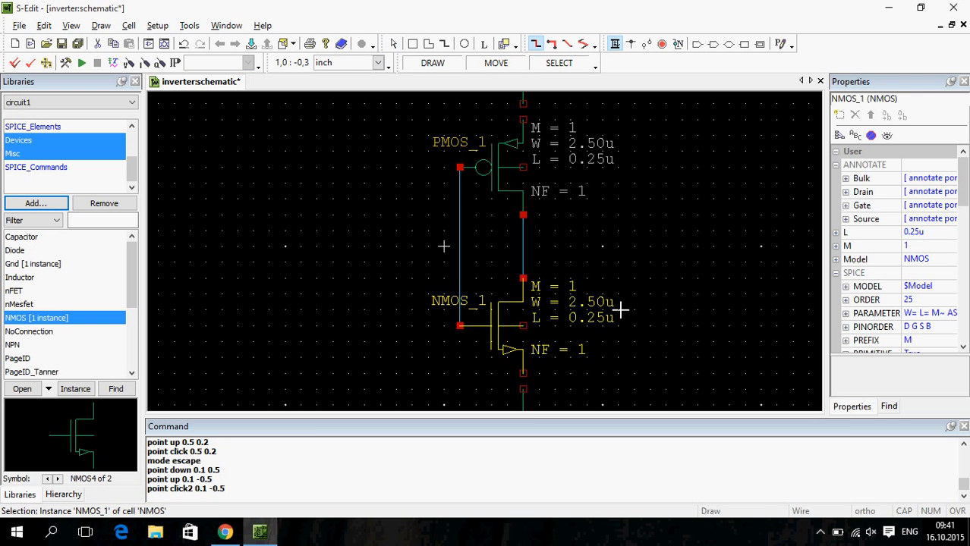
Wire the PMOS source to the Vdd symbol and the NMOS source to the Gnd symbol
{"action": "left_click_drag", "start_coordinate": [535, 131], "coordinate": [535, 116]}
{"action": "left_click", "coordinate": [535, 113]}
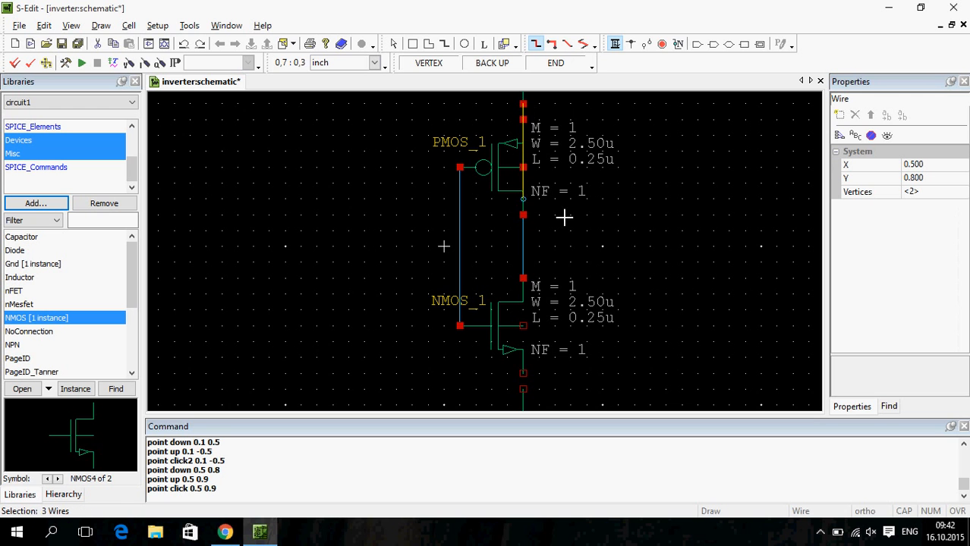
{"action": "key", "text": "Escape"}
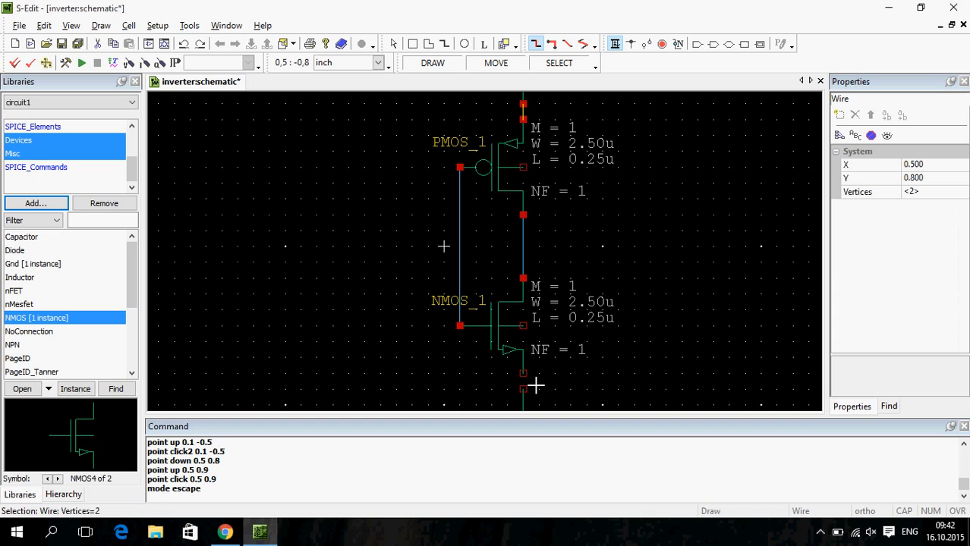
{"action": "mouse_move", "coordinate": [535, 384]}
{"action": "left_mouse_down"}
{"action": "mouse_move", "coordinate": [533, 397]}
{"action": "mouse_move", "coordinate": [709, 346]}
{"action": "left_mouse_up"}
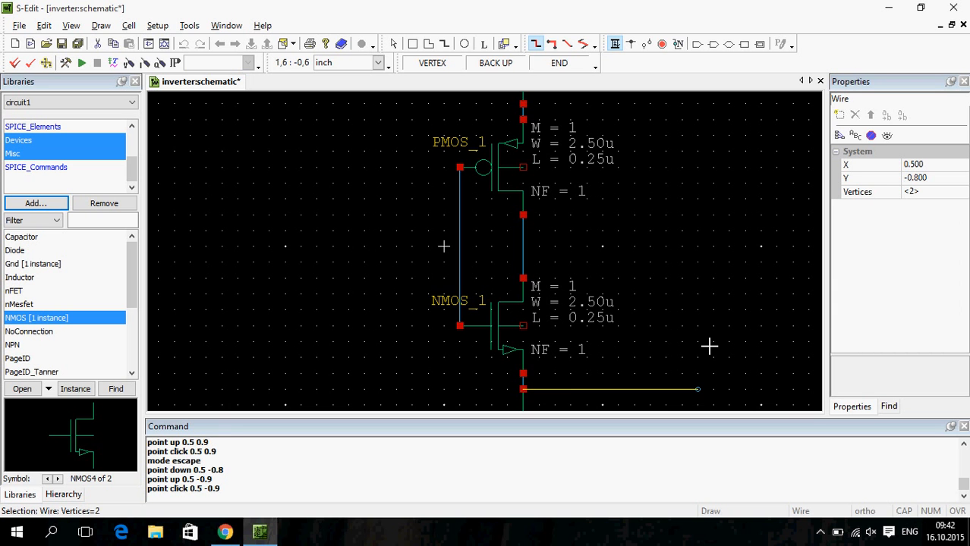
{"action": "key", "text": "Escape"}
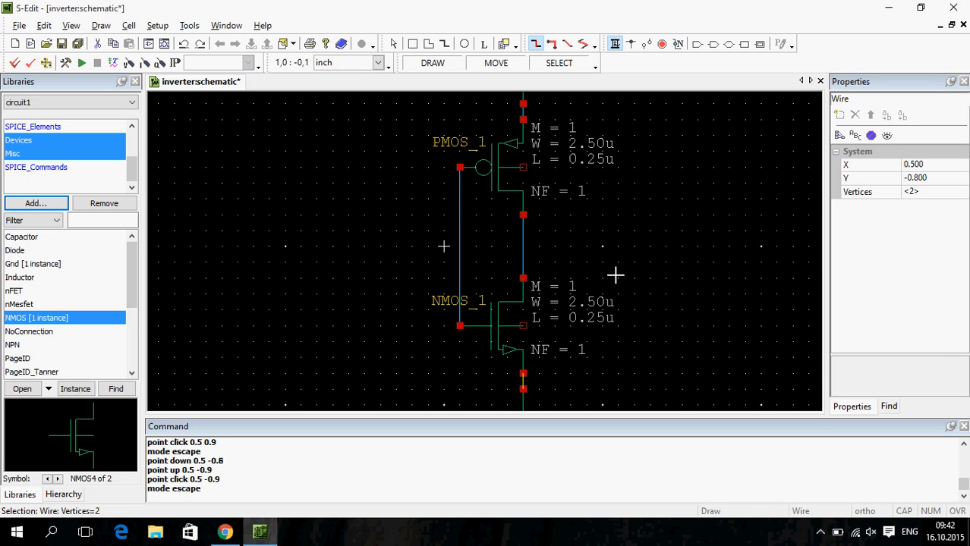
Route a rectangular wire from the PMOS bulk terminal around its parameter labels to the Vdd terminal
{"action": "key", "text": "minus"}
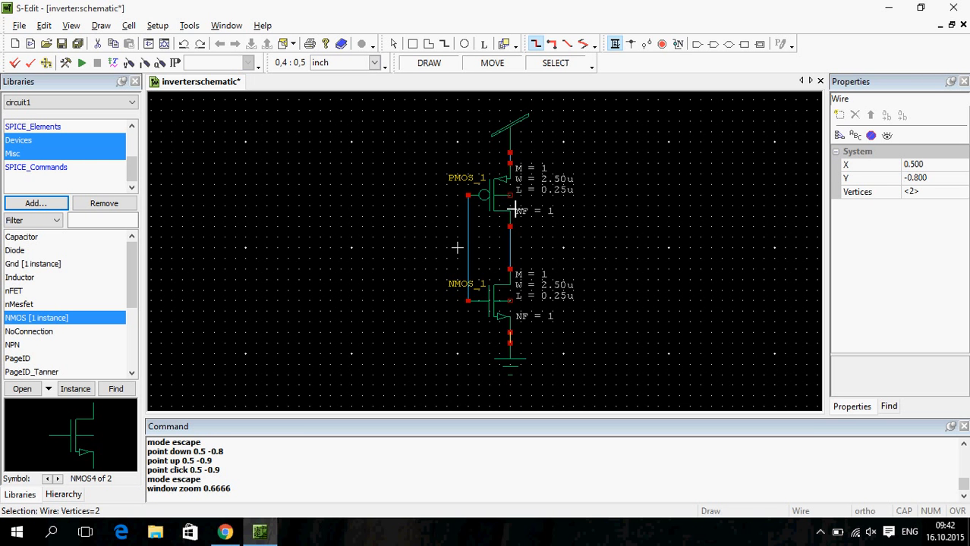
{"action": "left_click_drag", "start_coordinate": [520, 203], "coordinate": [607, 203]}
{"action": "double_click", "coordinate": [607, 203]}
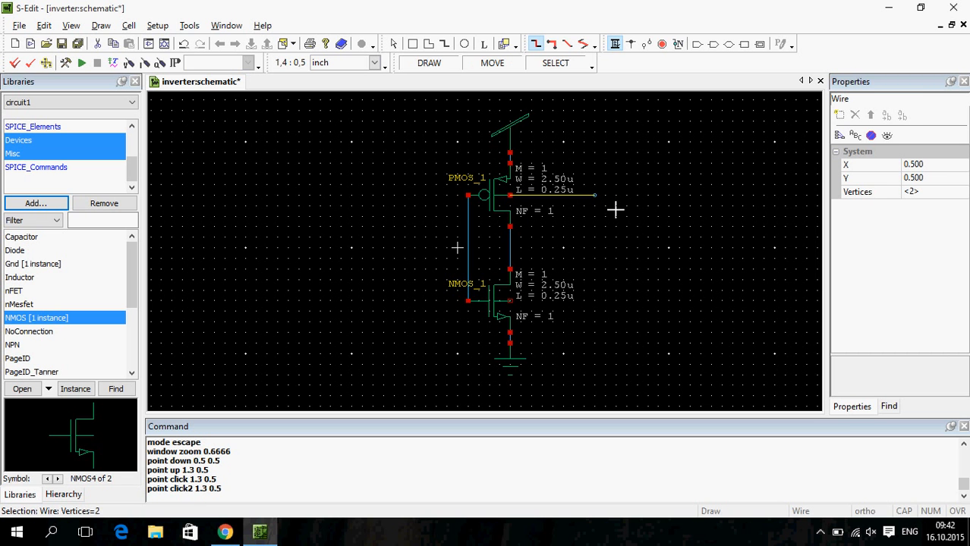
{"action": "left_click_drag", "start_coordinate": [607, 205], "coordinate": [521, 165]}
{"action": "left_click", "coordinate": [520, 165]}
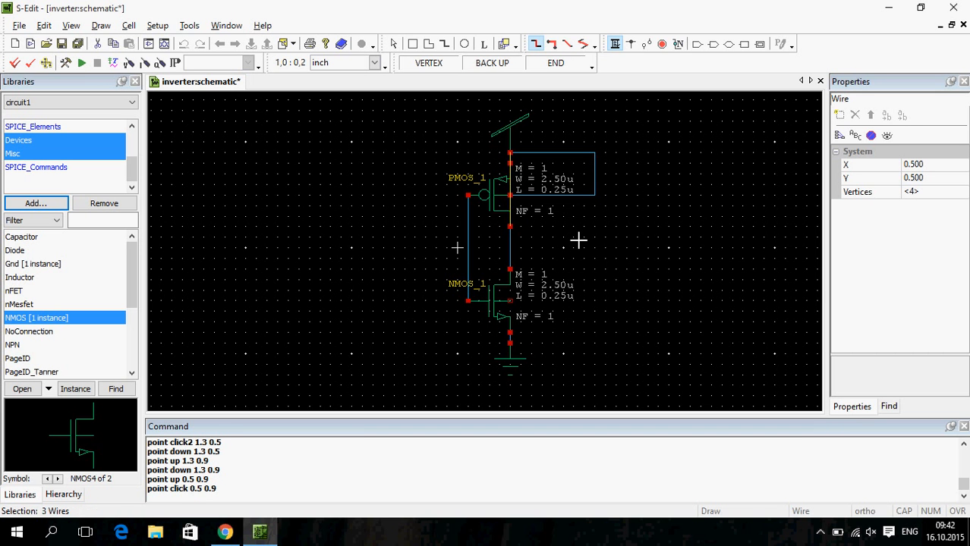
{"action": "key", "text": "Escape"}
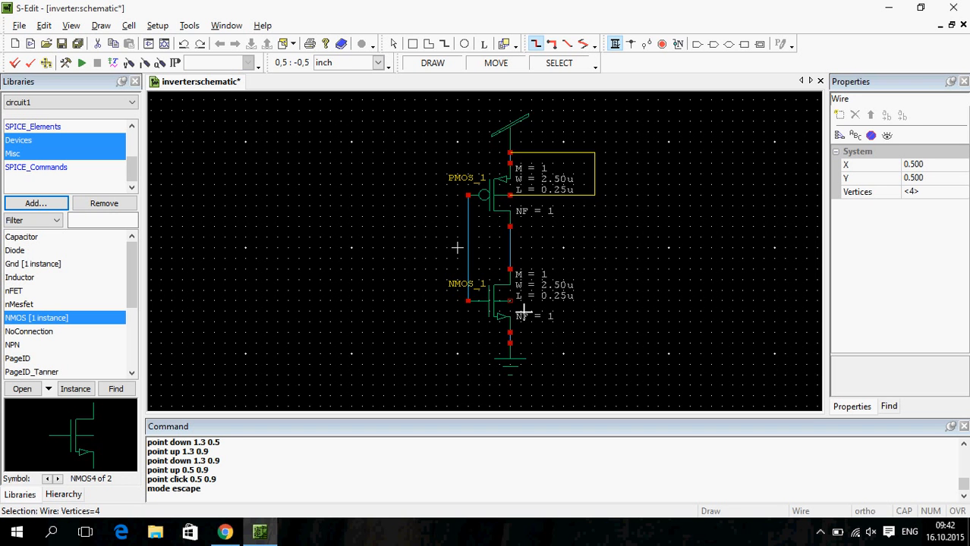
Route a rectangular wire from the NMOS bulk terminal out beside the transistor and back to the Gnd terminal
{"action": "left_click_drag", "start_coordinate": [525, 314], "coordinate": [614, 338]}
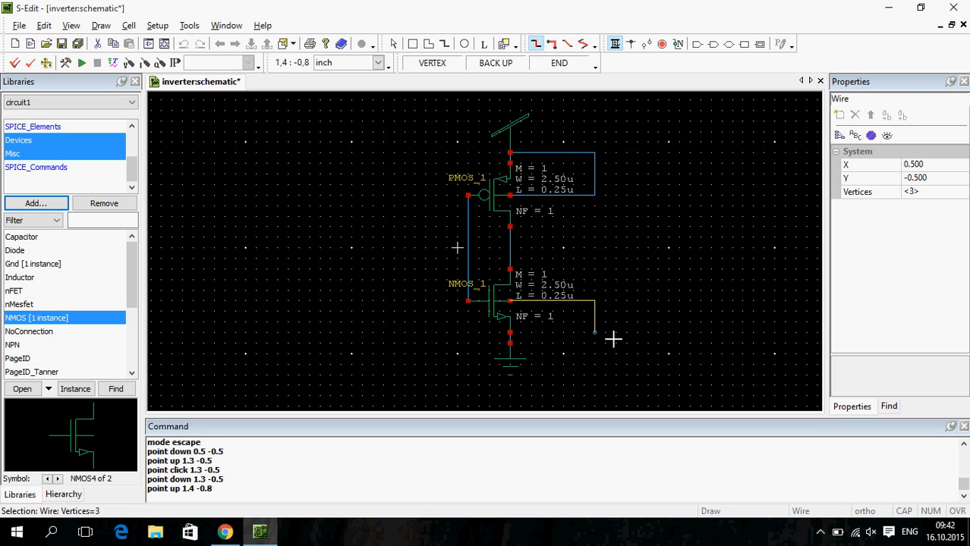
{"action": "left_click", "coordinate": [520, 349]}
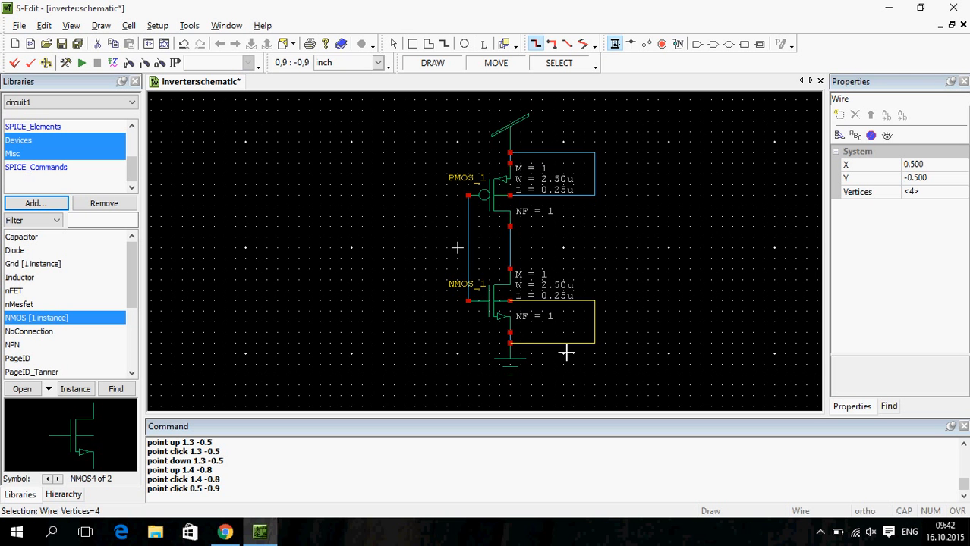
{"action": "key", "text": "Escape"}
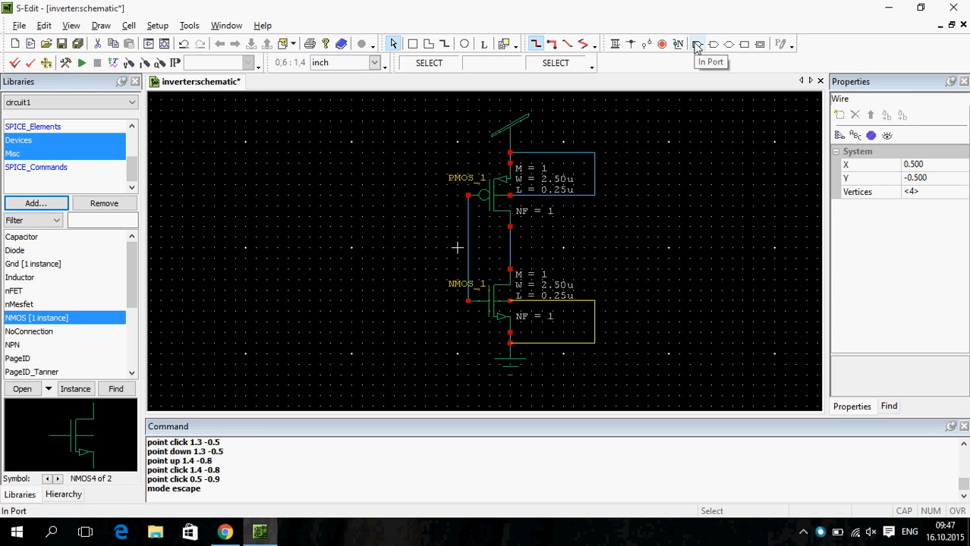
Place an input port named In with font size 10 pt midway on the gate wire and rotate it to face outward
{"action": "left_click", "coordinate": [696, 46]}
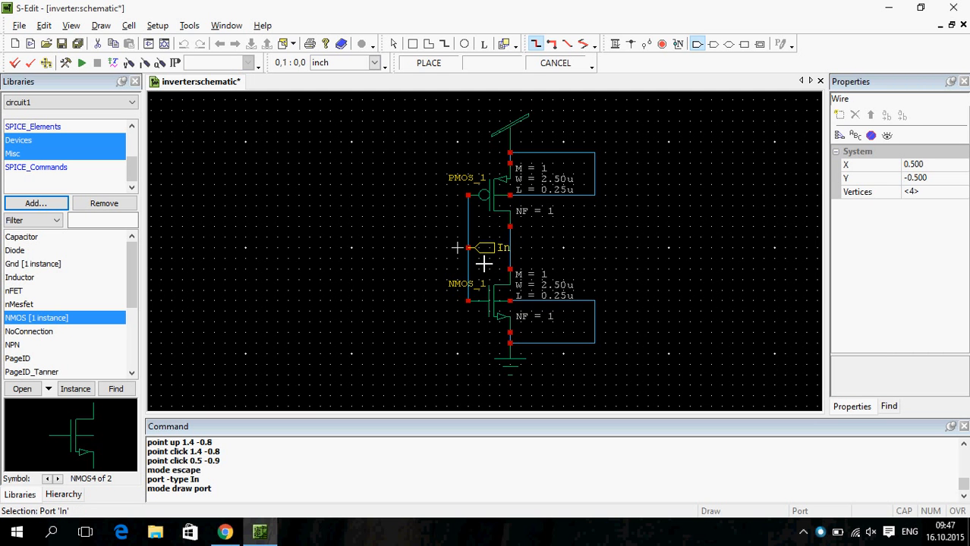
{"action": "left_click", "coordinate": [483, 263]}
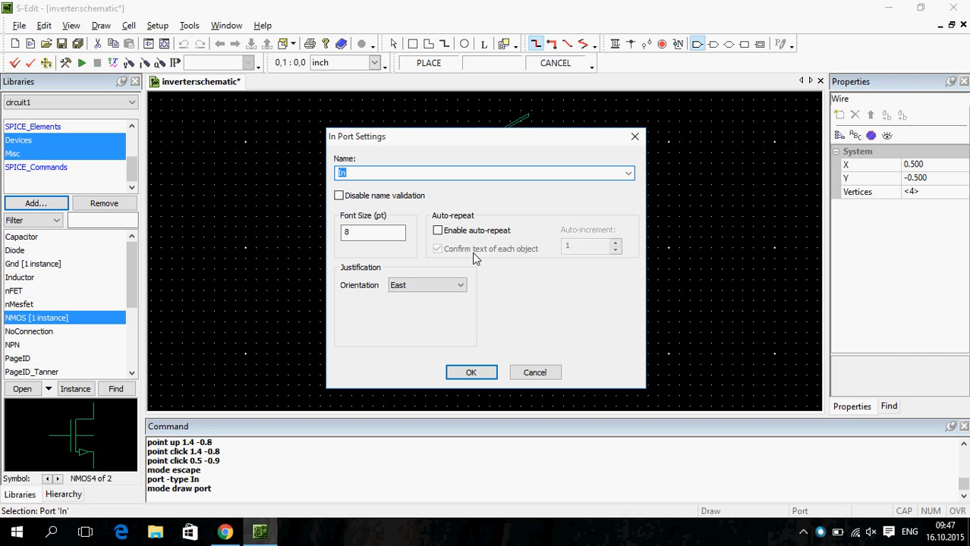
{"action": "left_click", "coordinate": [360, 241]}
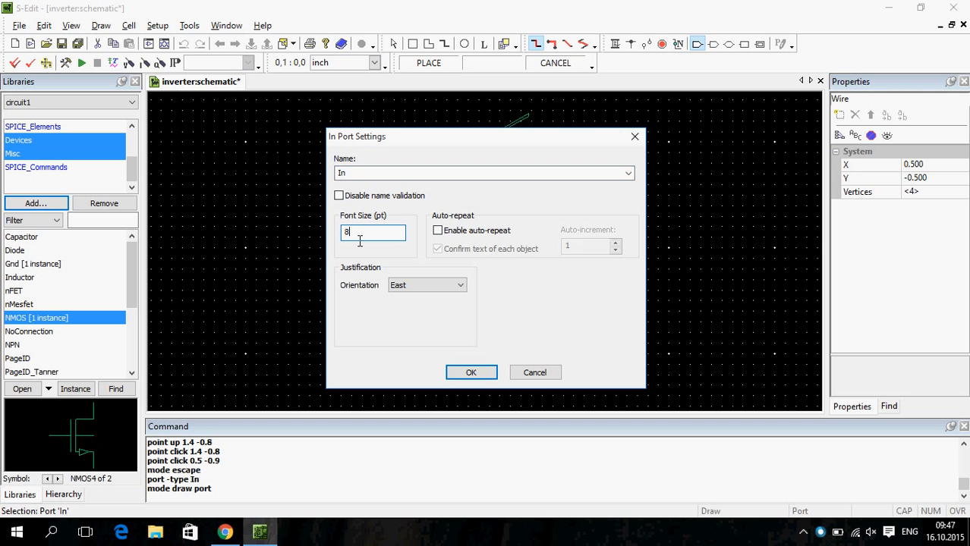
{"action": "key", "text": "BackSpace"}
{"action": "type", "text": "10"}
{"action": "left_click", "coordinate": [469, 374]}
{"action": "left_click", "coordinate": [468, 248]}
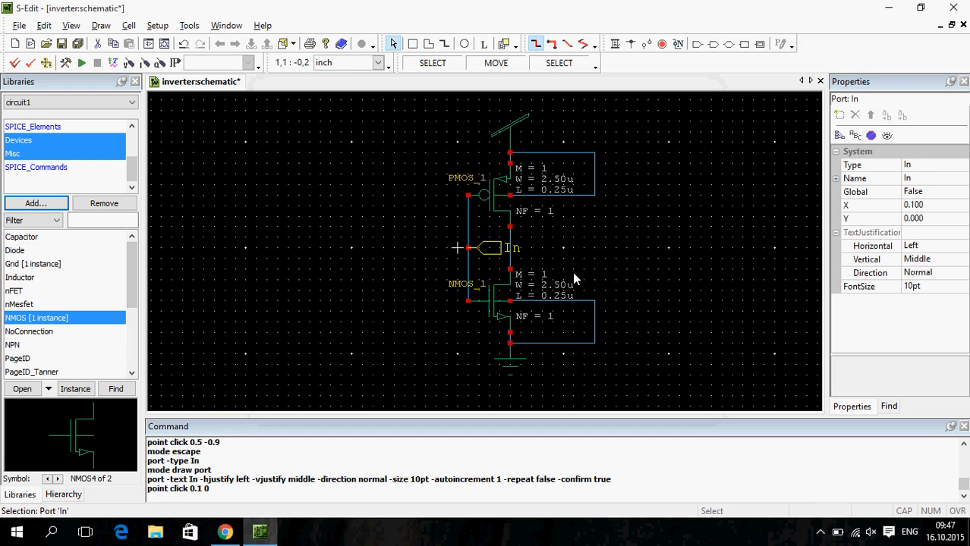
{"action": "key", "text": "r"}
{"action": "key", "text": "r"}
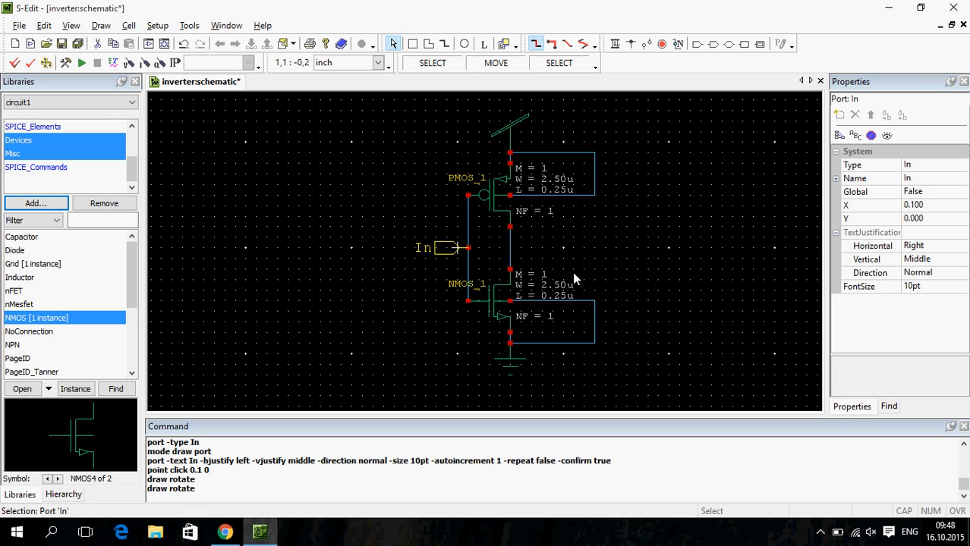
Place an output port named Out with font size 10 pt on the wire joining the PMOS and NMOS drains
{"action": "left_click", "coordinate": [713, 47]}
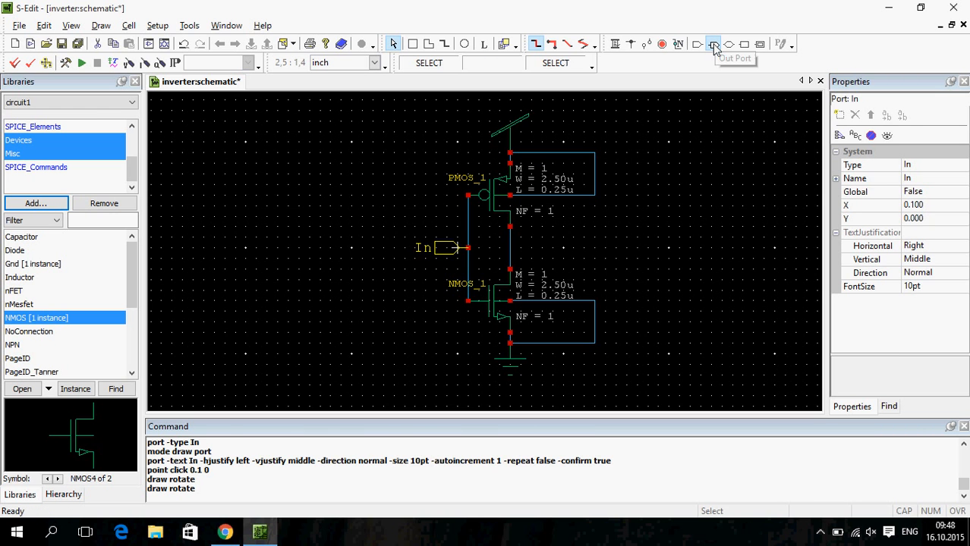
{"action": "left_click", "coordinate": [523, 260]}
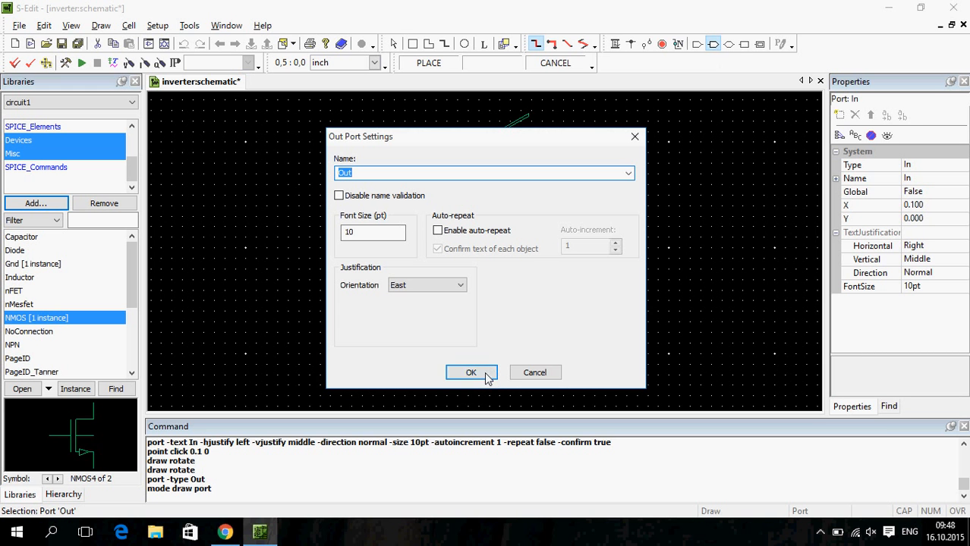
{"action": "left_click", "coordinate": [486, 378]}
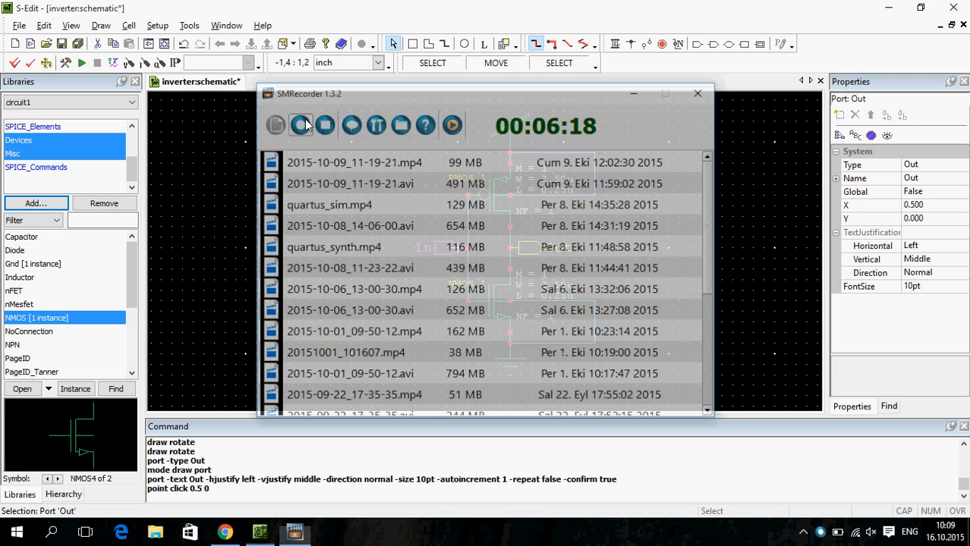
Export the inverter schematic as a netlist to T-Spice and maximize inverter.sp to view its device and command sections
{"action": "left_click", "coordinate": [114, 64]}
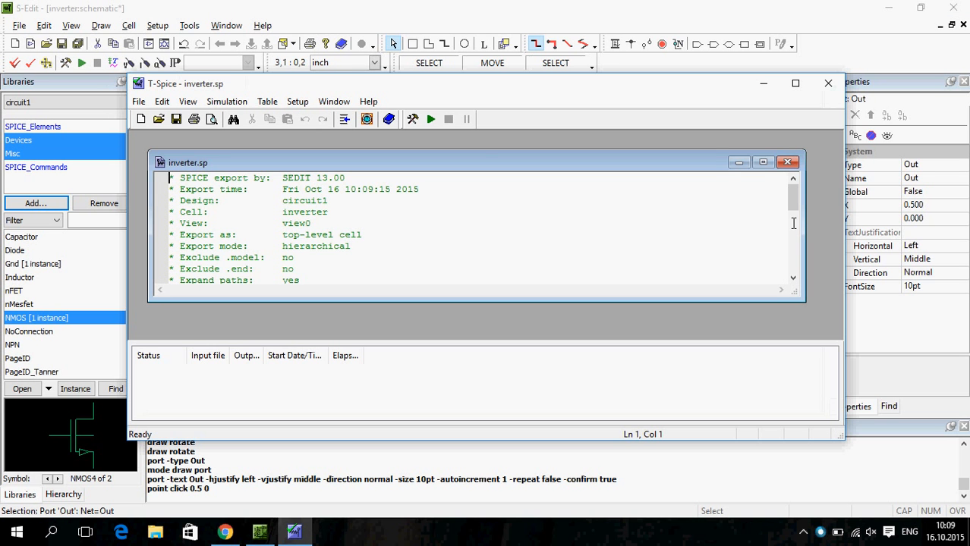
{"action": "left_click", "coordinate": [764, 162]}
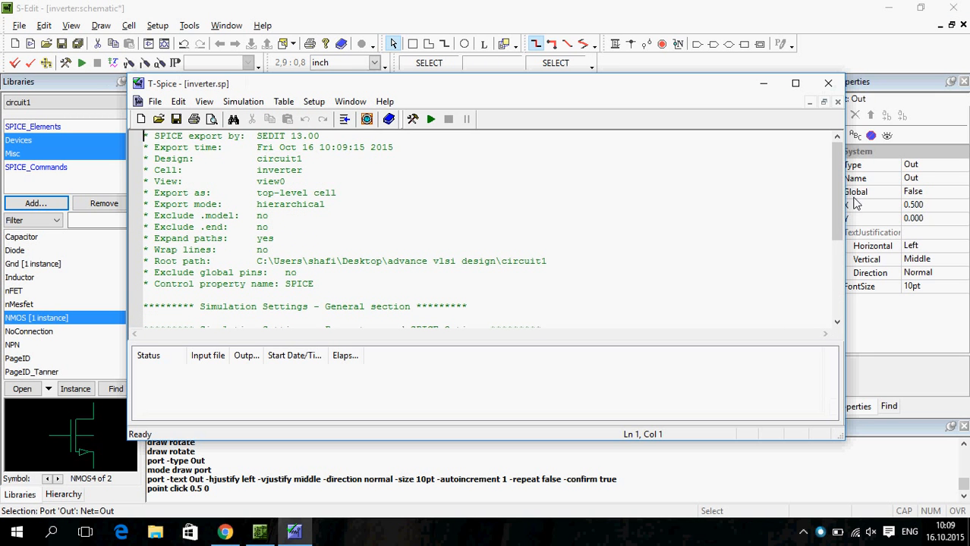
{"action": "left_click_drag", "start_coordinate": [838, 208], "coordinate": [845, 282]}
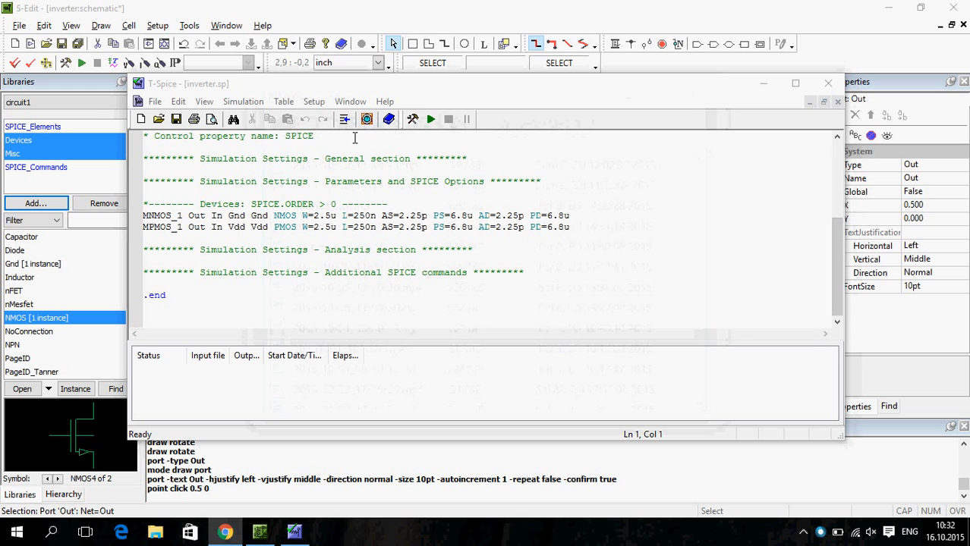
Insert a constant voltage source named Vsources with positive terminal Vdd, negative terminal Gnd and a DC value of 5 V into the netlist
{"action": "left_click", "coordinate": [344, 120]}
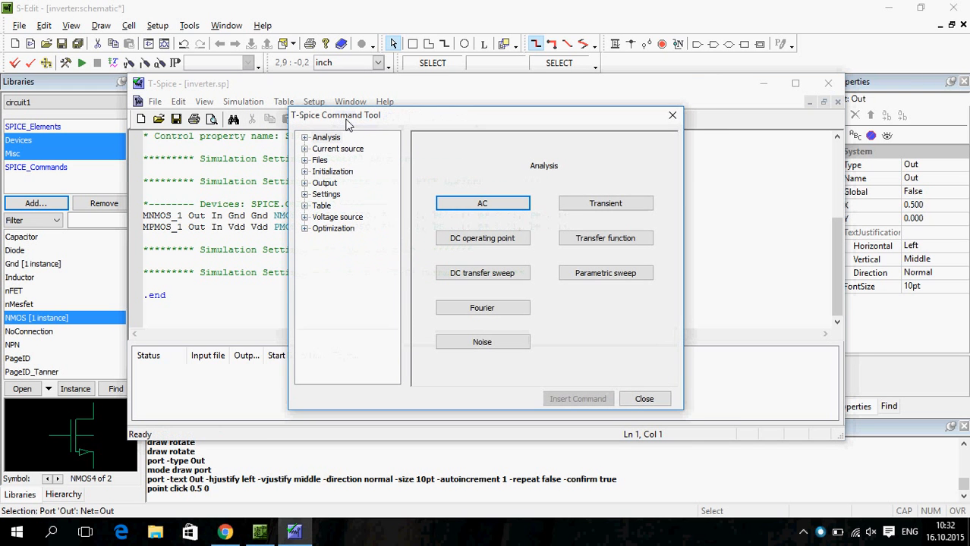
{"action": "left_click", "coordinate": [305, 218]}
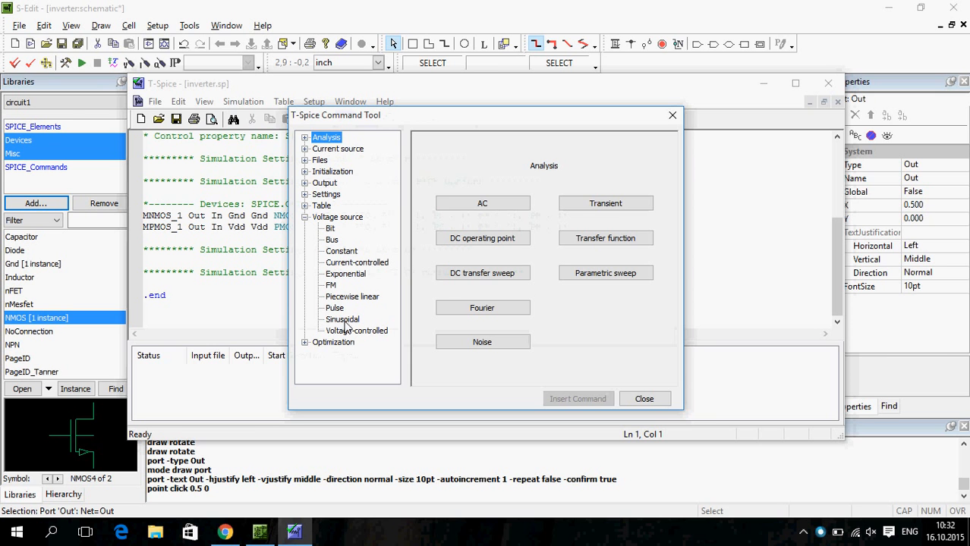
{"action": "left_click", "coordinate": [331, 219]}
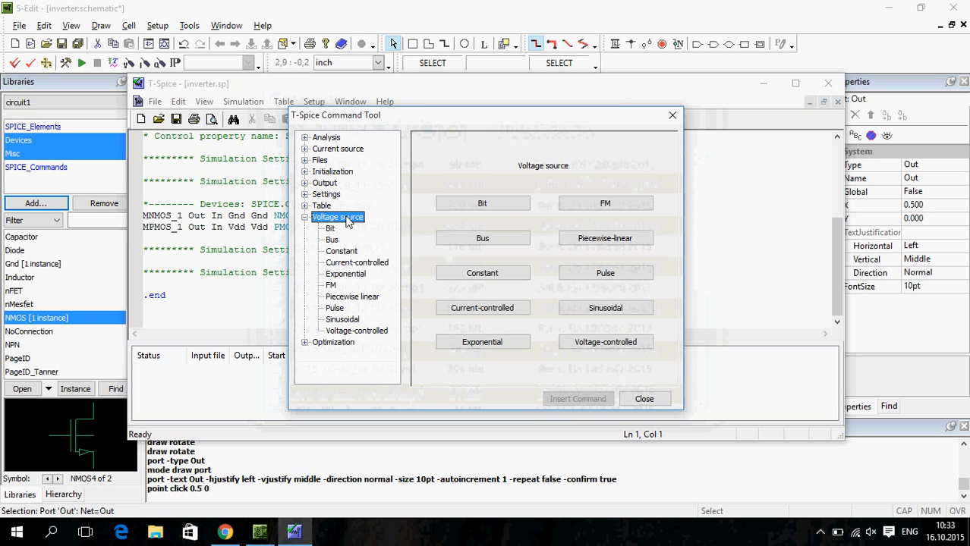
{"action": "left_click", "coordinate": [342, 255]}
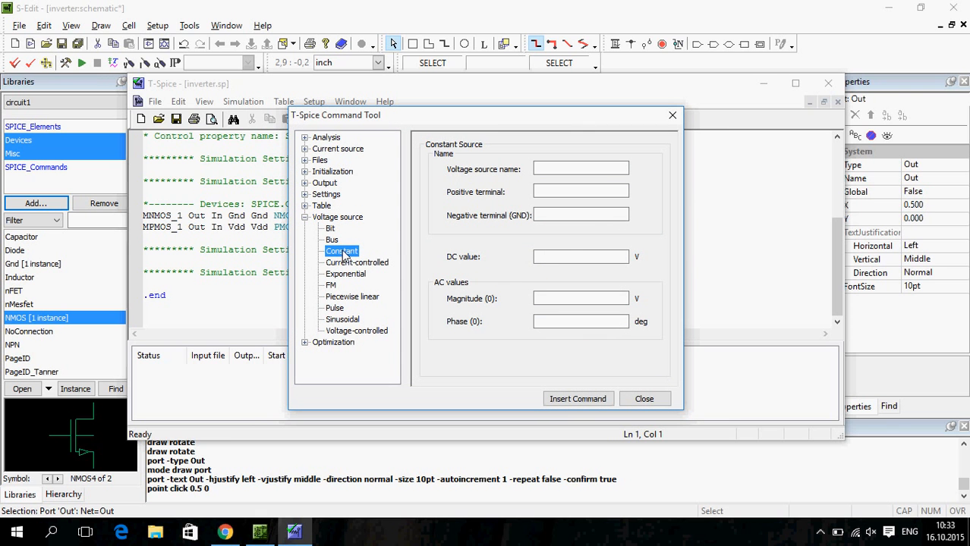
{"action": "left_click", "coordinate": [556, 172]}
{"action": "left_click", "coordinate": [556, 172]}
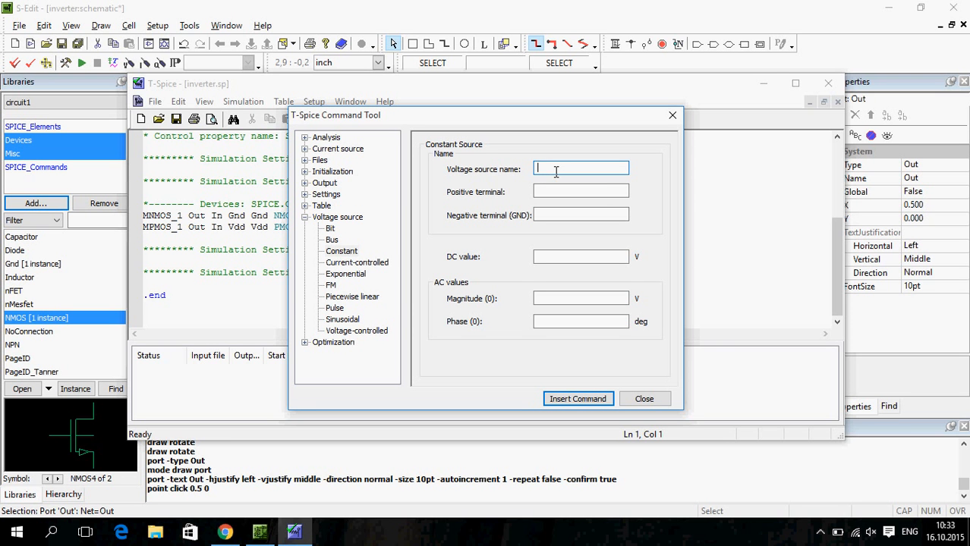
{"action": "type", "text": "V"}
{"action": "type", "text": "vdd"}
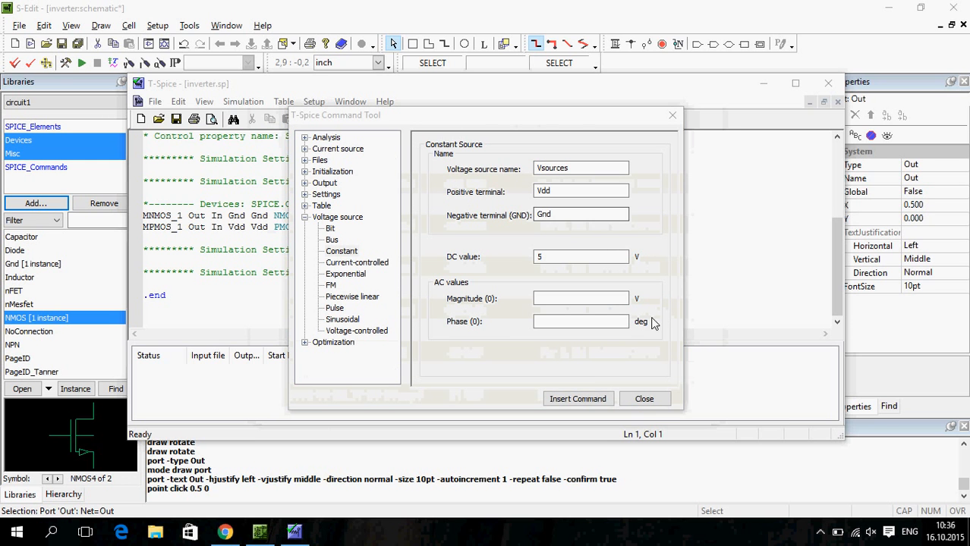
{"action": "left_click", "coordinate": [577, 399]}
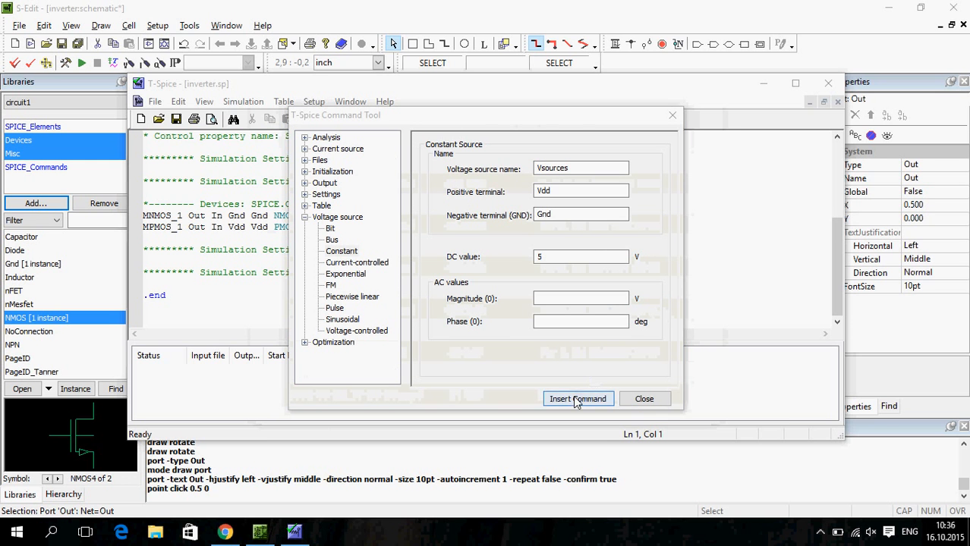
{"action": "left_click", "coordinate": [642, 400]}
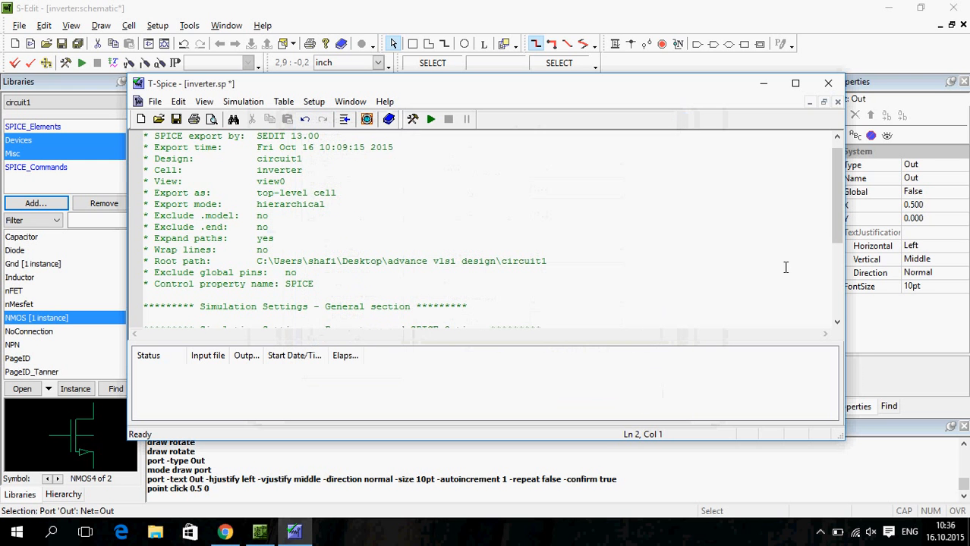
Move the line "Vsources Vdd Gnd 5" from the start of the netlist to just below the Additional SPICE commands heading
{"action": "left_click_drag", "start_coordinate": [838, 222], "coordinate": [838, 190]}
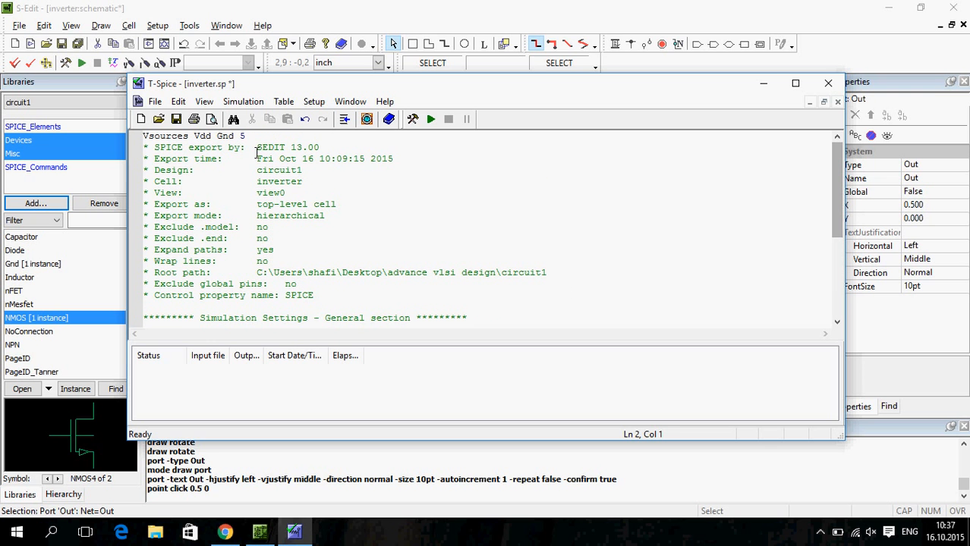
{"action": "left_click_drag", "start_coordinate": [245, 137], "coordinate": [133, 140]}
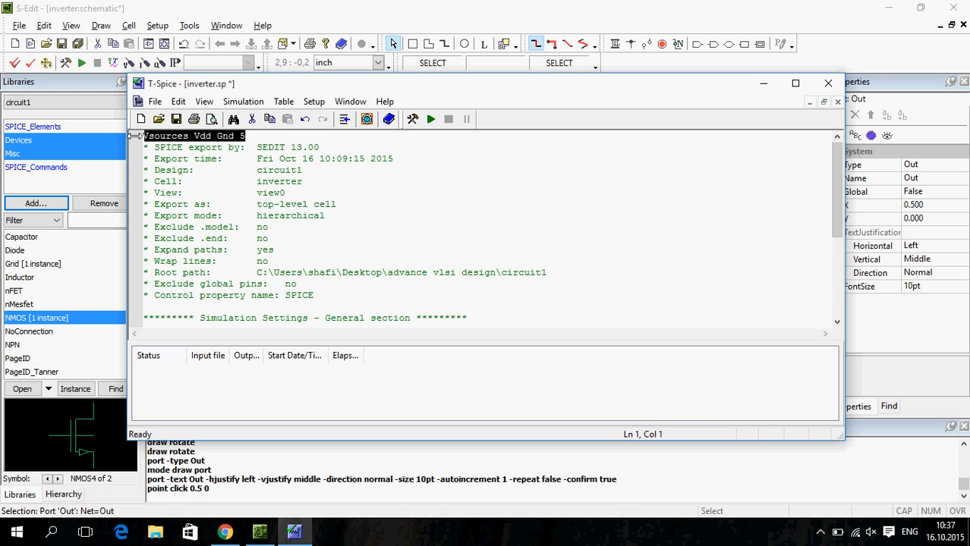
{"action": "key", "text": "ctrl+x"}
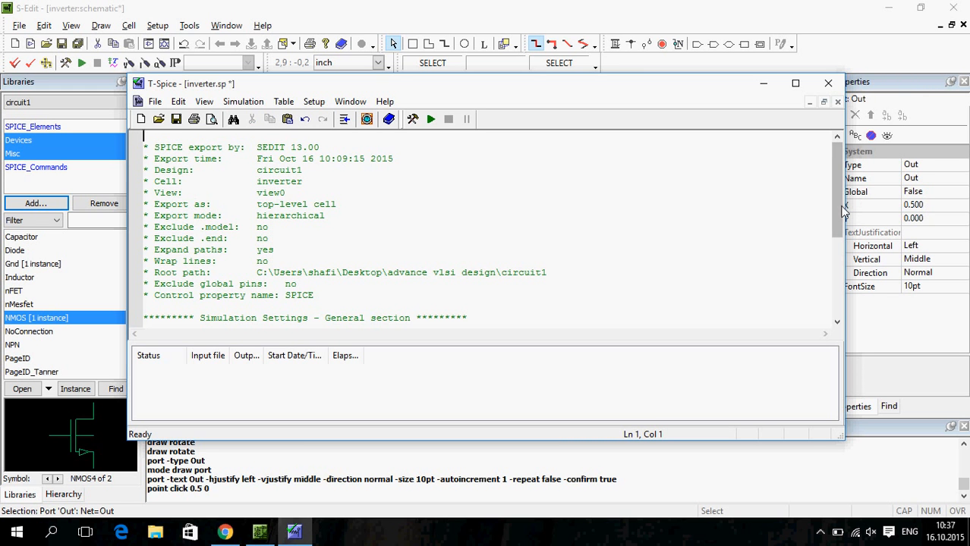
{"action": "left_click_drag", "start_coordinate": [838, 190], "coordinate": [837, 267]}
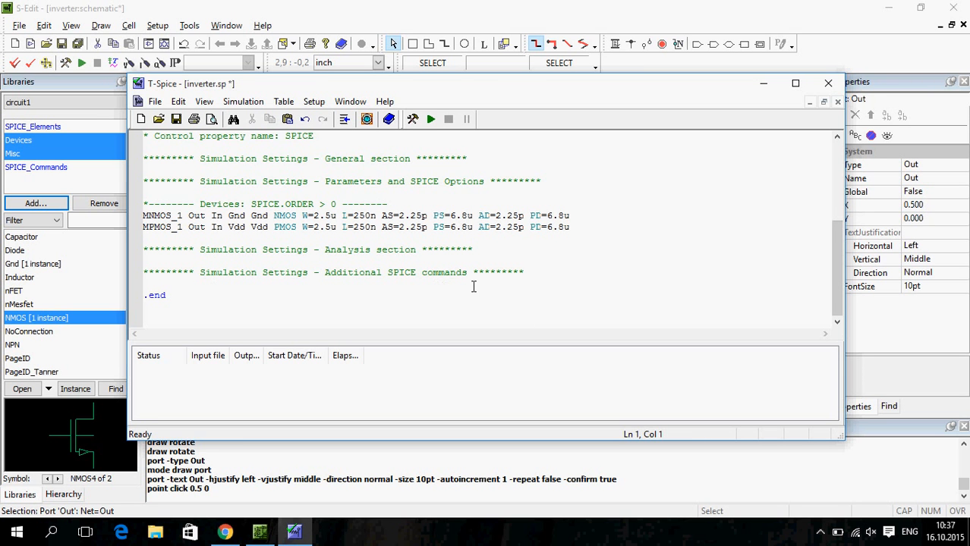
{"action": "left_click", "coordinate": [545, 280]}
{"action": "key", "text": "Return"}
{"action": "type", "text": "Vsources Vdd Gnd 5"}
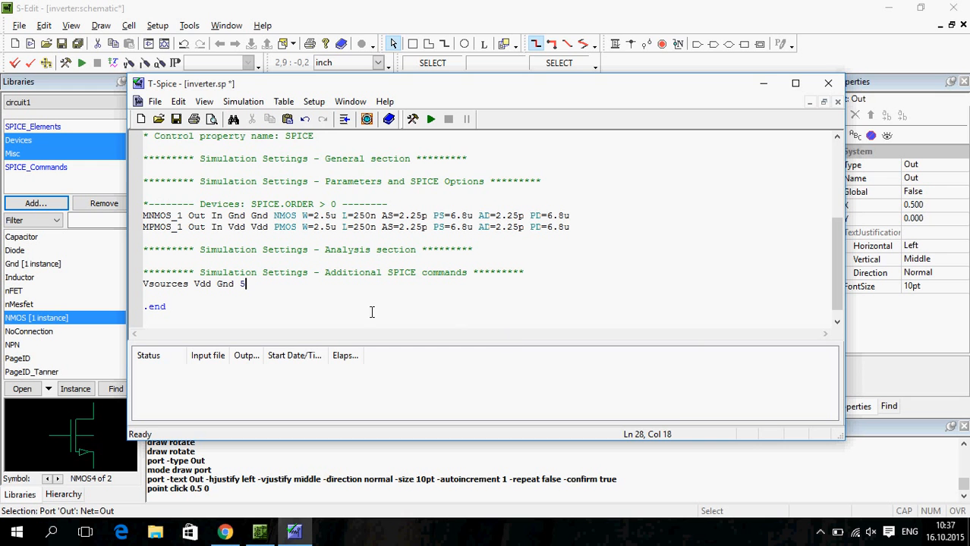
{"action": "left_click", "coordinate": [344, 120]}
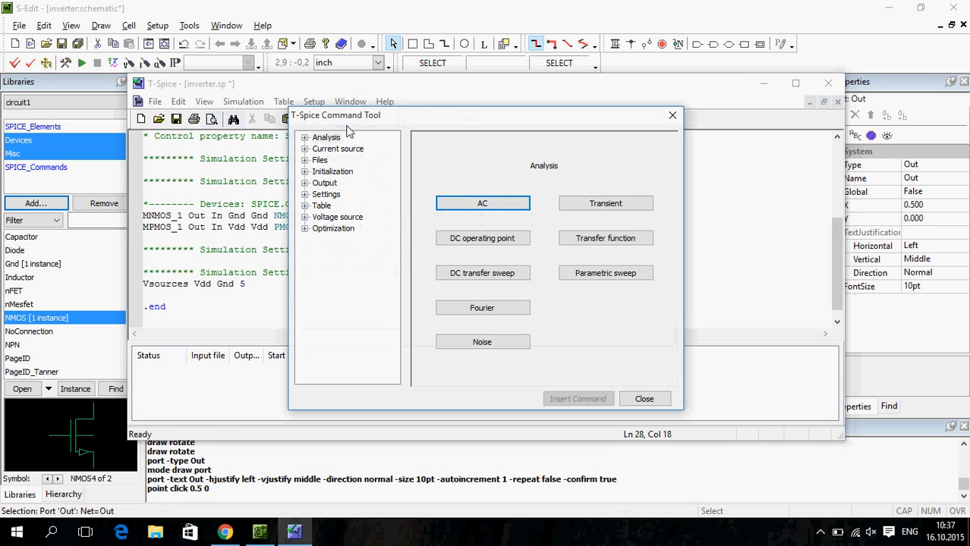
{"action": "left_click", "coordinate": [319, 219]}
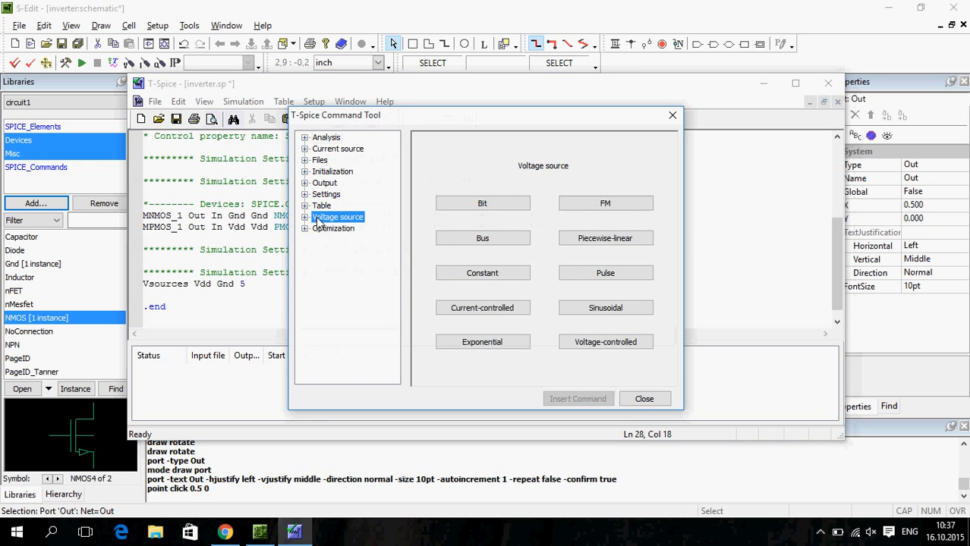
{"action": "left_click", "coordinate": [490, 205]}
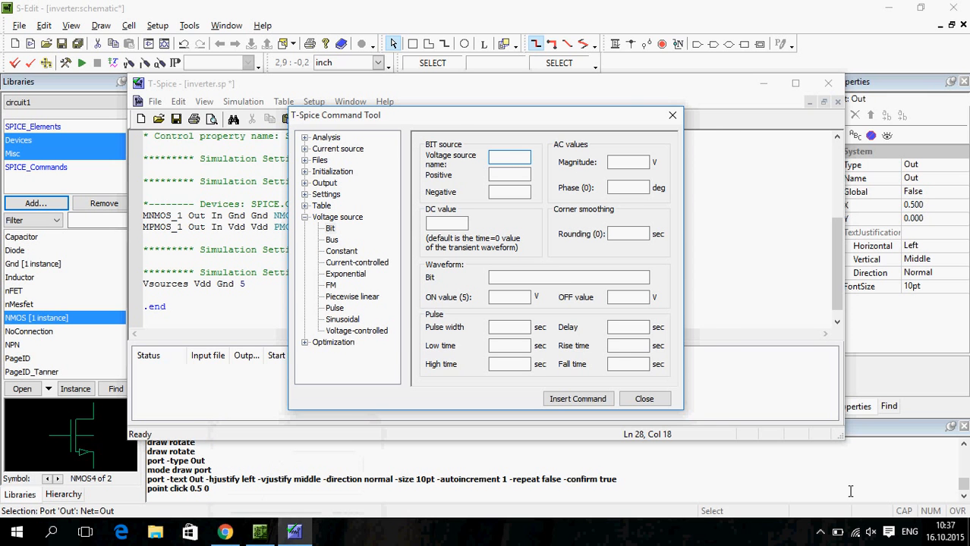
{"action": "left_click", "coordinate": [516, 280]}
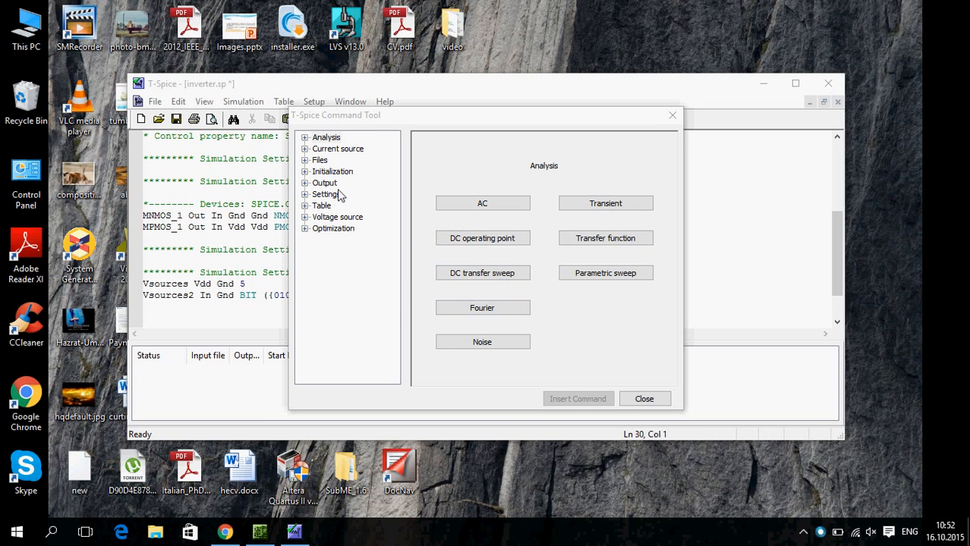
Insert a standard transient analysis command with maximum time step .1n, simulation length 100n and output start time 0
{"action": "left_click", "coordinate": [605, 205]}
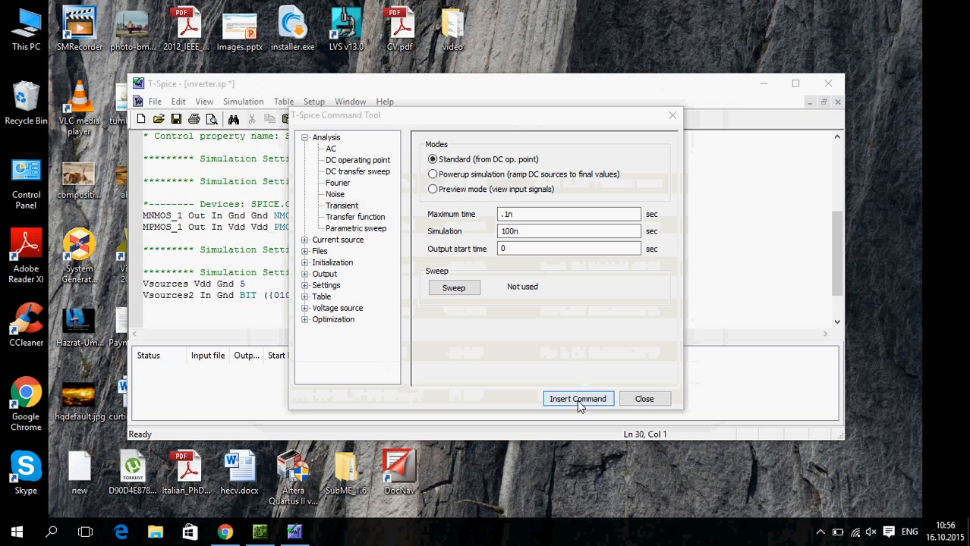
{"action": "left_click", "coordinate": [577, 400]}
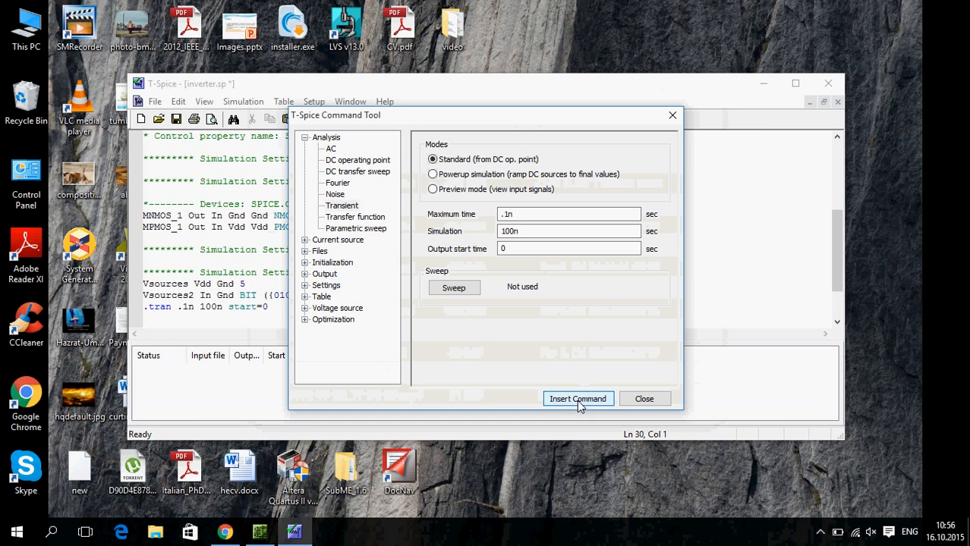
{"action": "left_click", "coordinate": [643, 400]}
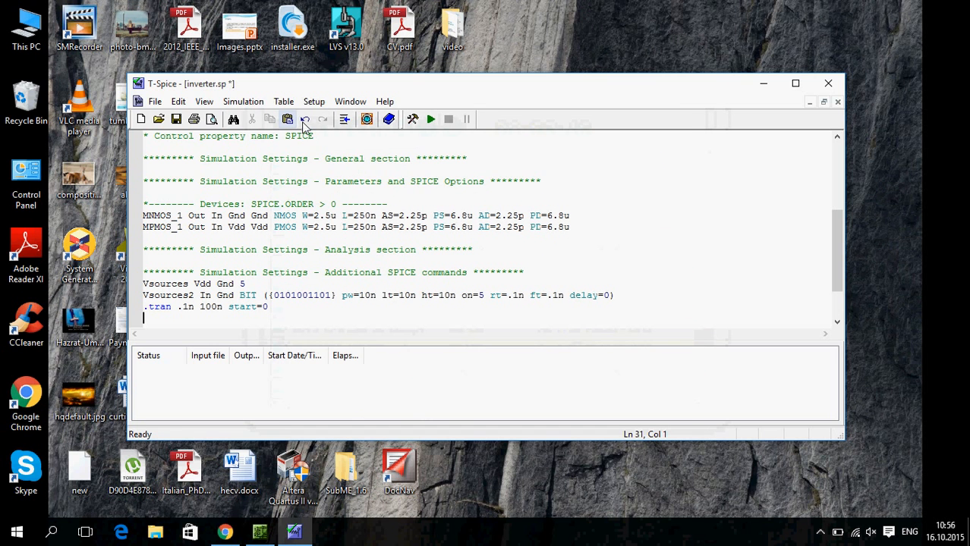
Insert a transient results output command that prints the voltages of nodes In and Out, below the .tran line
{"action": "left_click", "coordinate": [345, 123]}
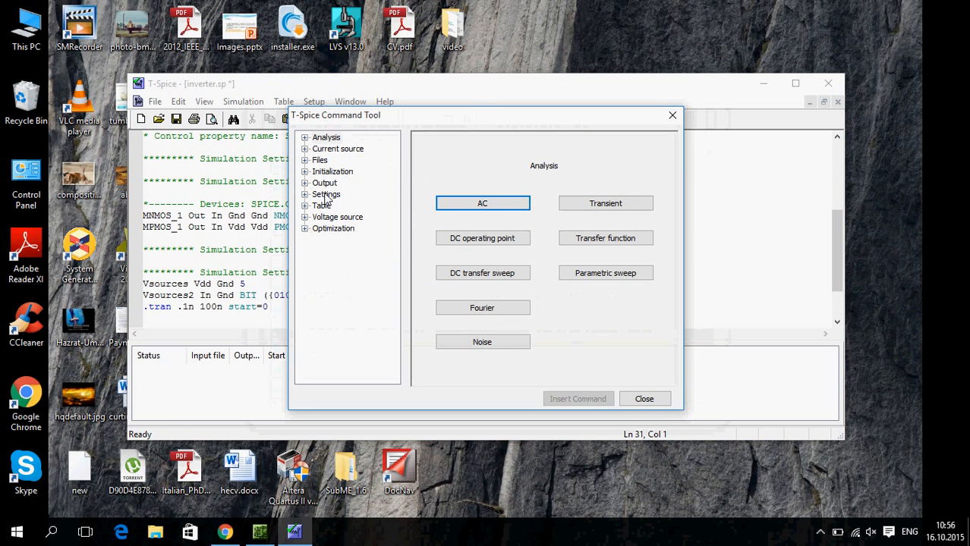
{"action": "left_click", "coordinate": [326, 185]}
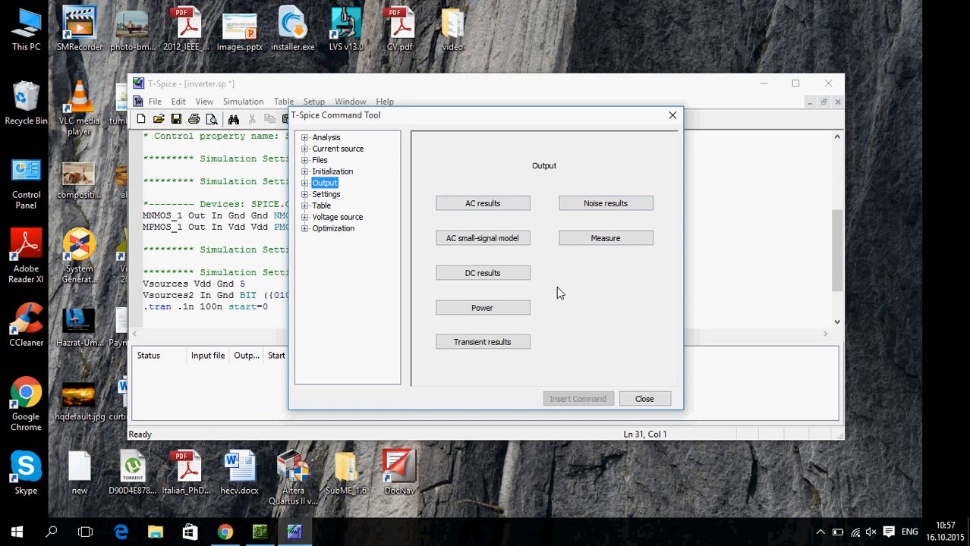
{"action": "left_click", "coordinate": [476, 346]}
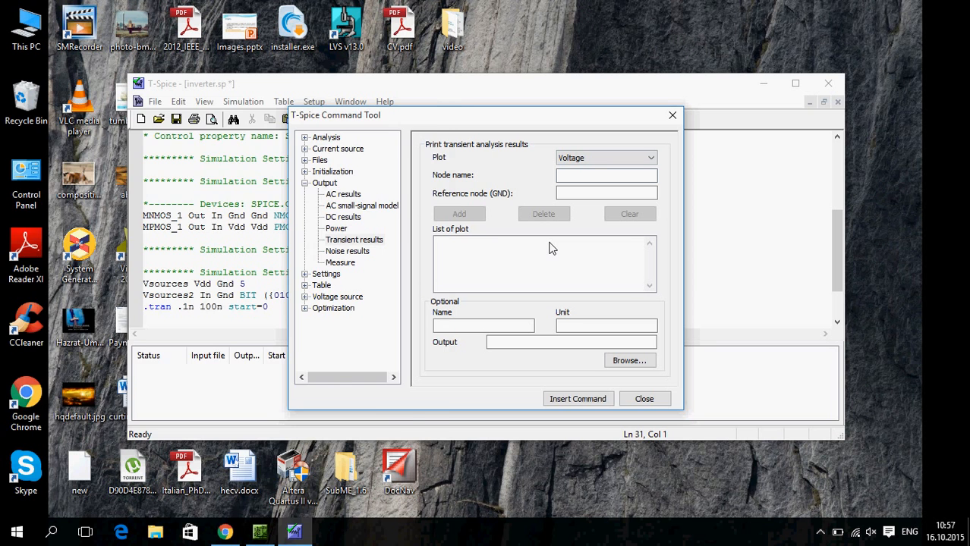
{"action": "type", "text": "In"}
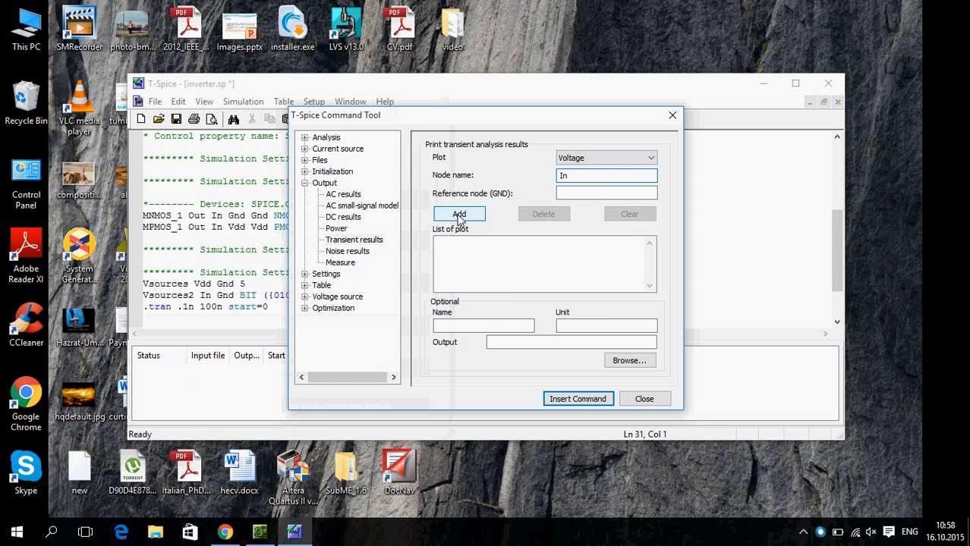
{"action": "left_click", "coordinate": [459, 215]}
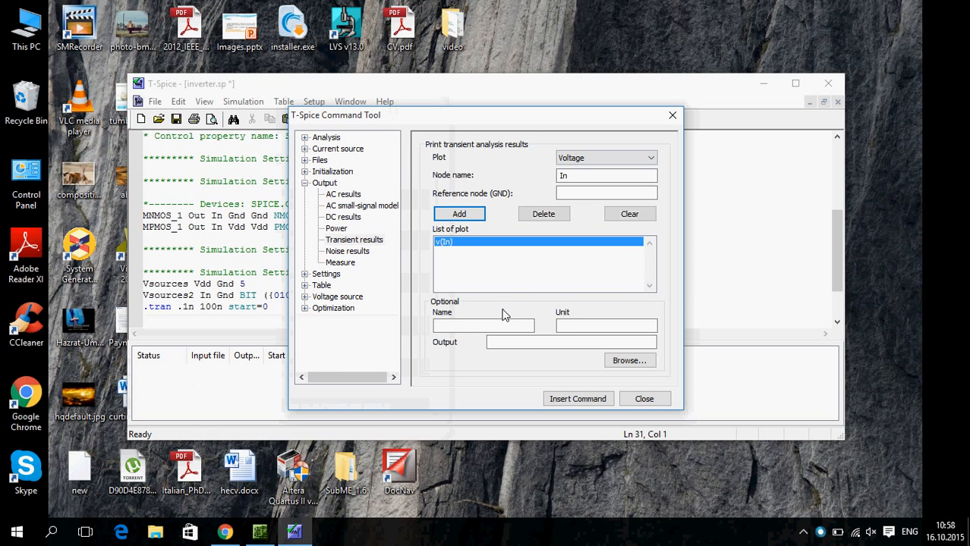
{"action": "type", "text": "Out"}
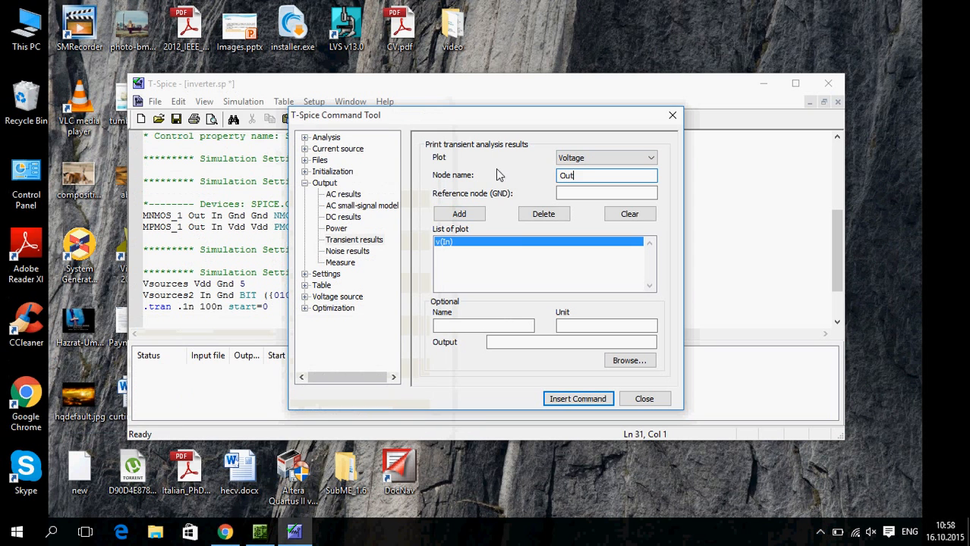
{"action": "left_click", "coordinate": [454, 213]}
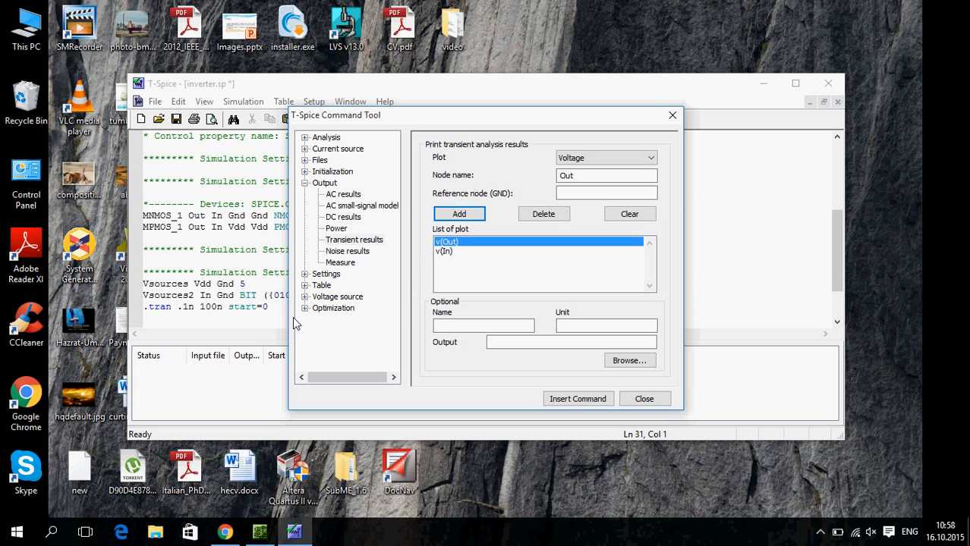
{"action": "left_click", "coordinate": [246, 316]}
{"action": "left_click", "coordinate": [573, 400]}
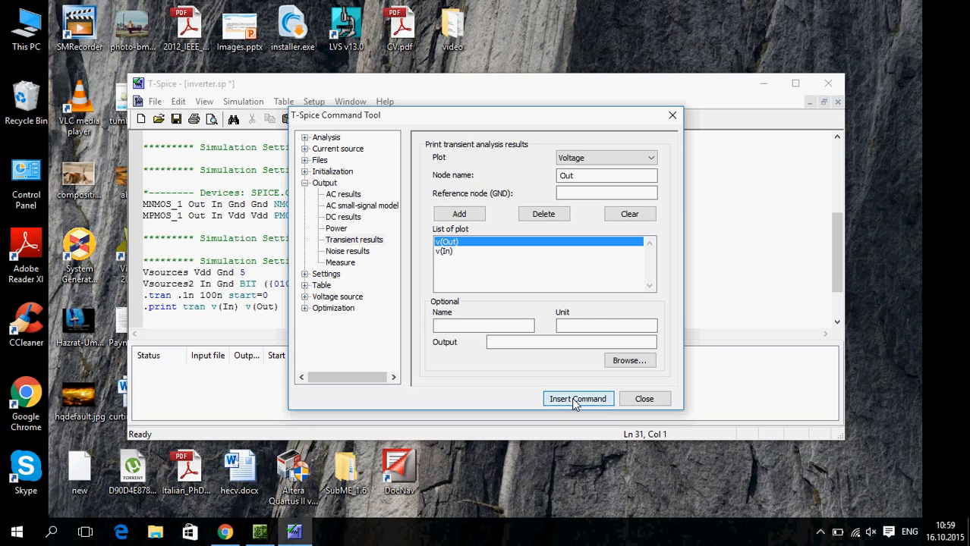
{"action": "left_click", "coordinate": [644, 400]}
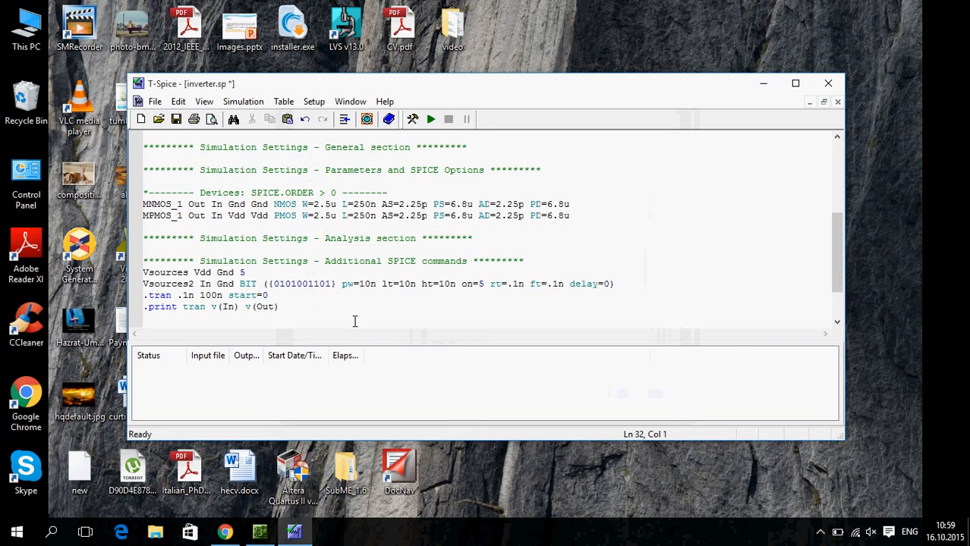
Insert an include file command for the model file SCN_0.25u_CMOS.md from the advance vlsi design folder's model kütüphanesi subfolder, below the .print line
{"action": "left_click", "coordinate": [346, 120]}
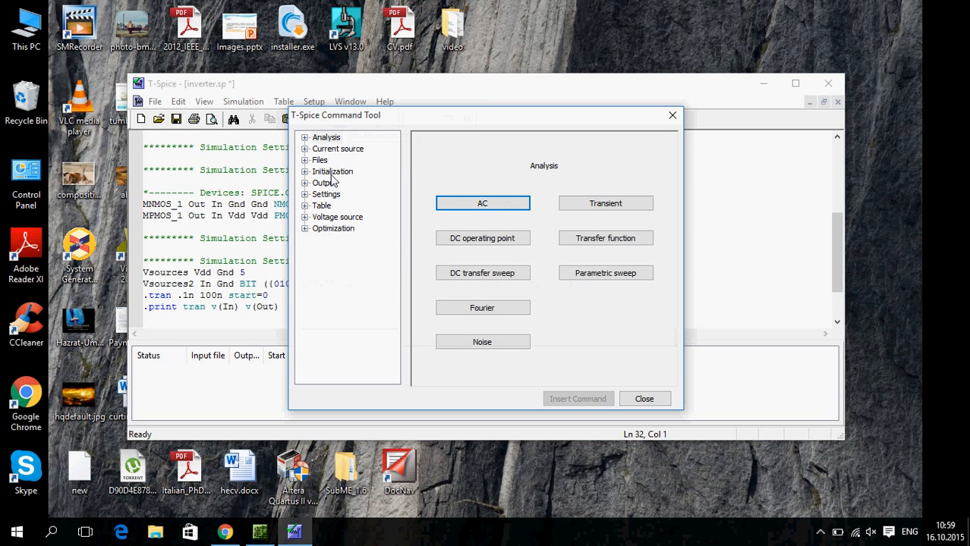
{"action": "left_click", "coordinate": [334, 217]}
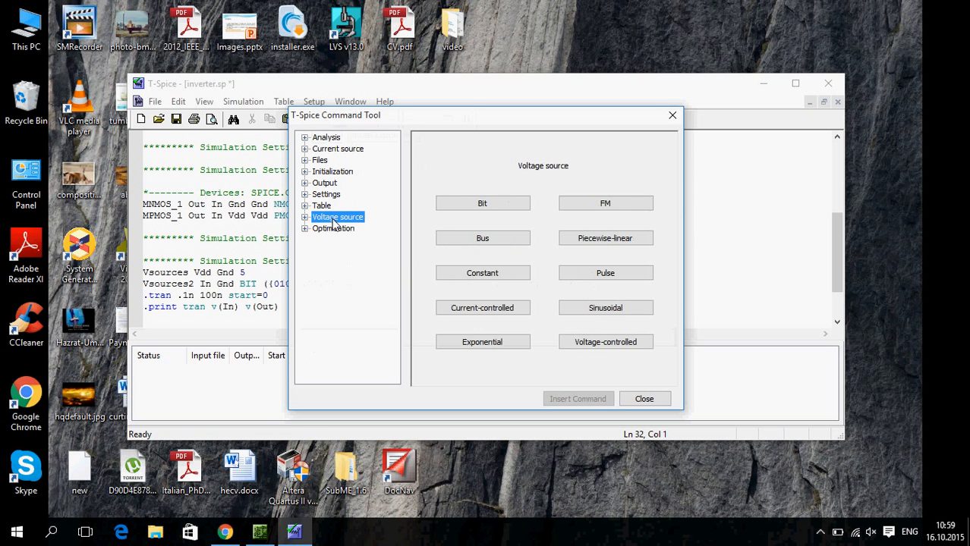
{"action": "left_click", "coordinate": [324, 138]}
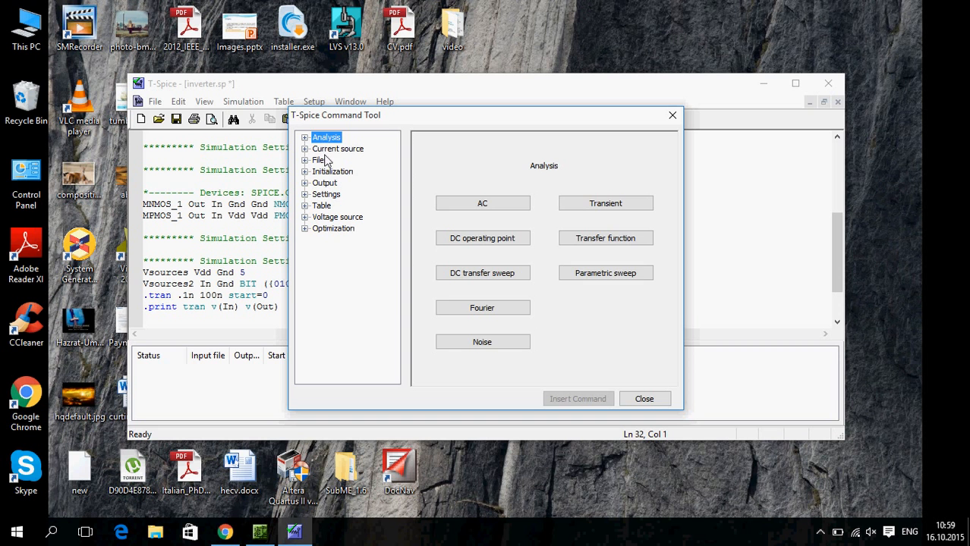
{"action": "left_click", "coordinate": [317, 161]}
{"action": "left_click", "coordinate": [324, 183]}
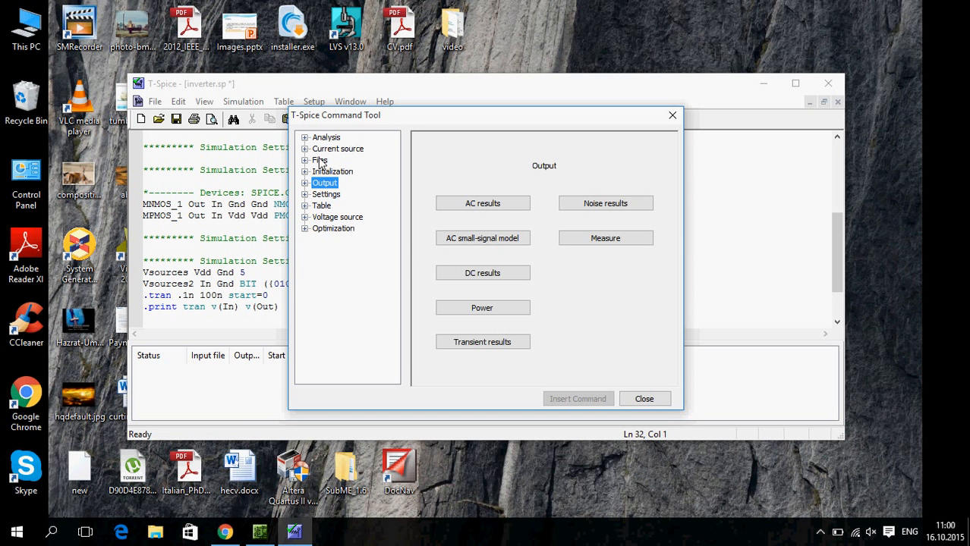
{"action": "left_click", "coordinate": [319, 161]}
{"action": "left_click", "coordinate": [475, 205]}
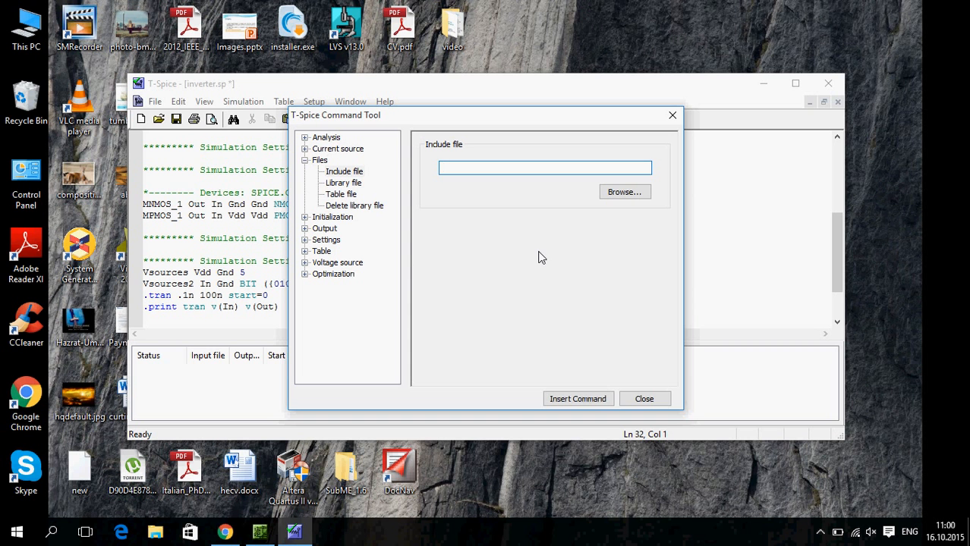
{"action": "left_click", "coordinate": [625, 195]}
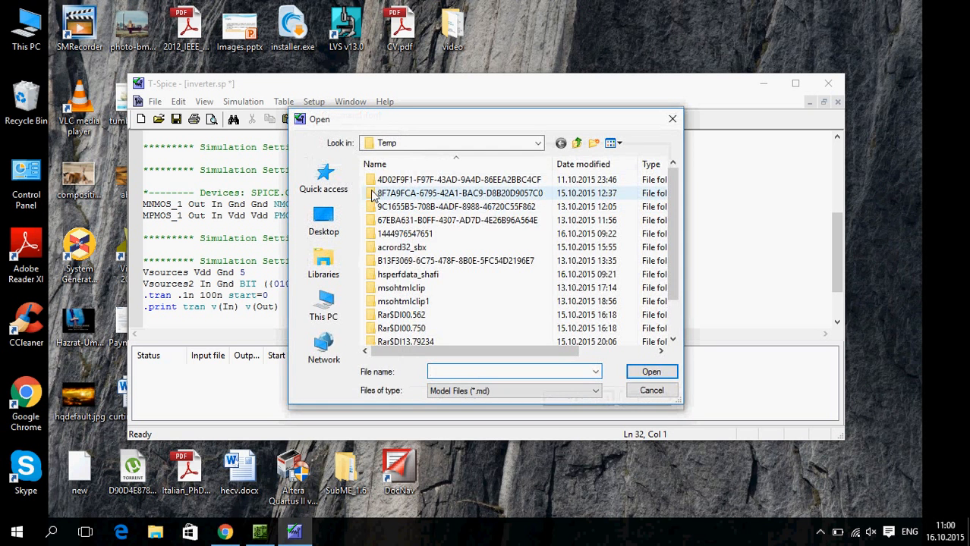
{"action": "left_click", "coordinate": [324, 220]}
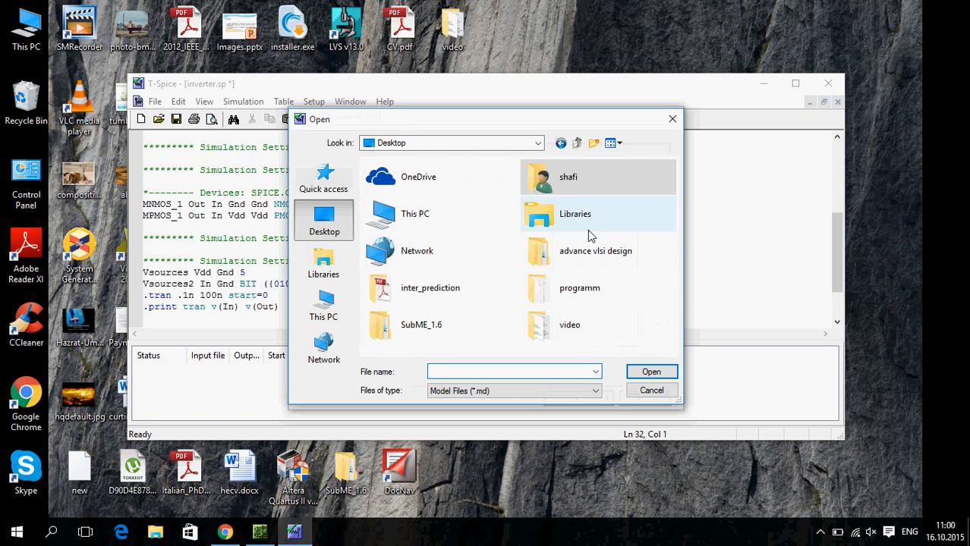
{"action": "double_click", "coordinate": [582, 257]}
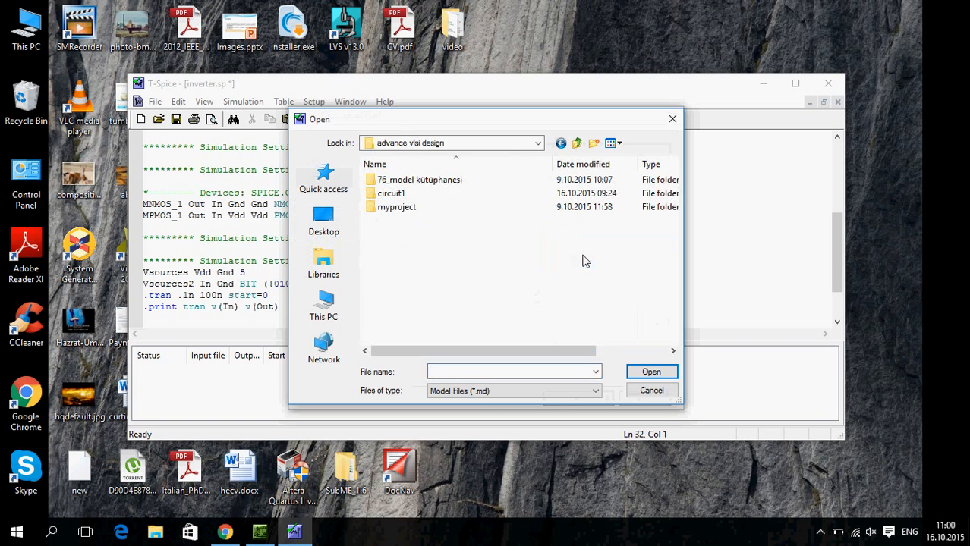
{"action": "double_click", "coordinate": [405, 187]}
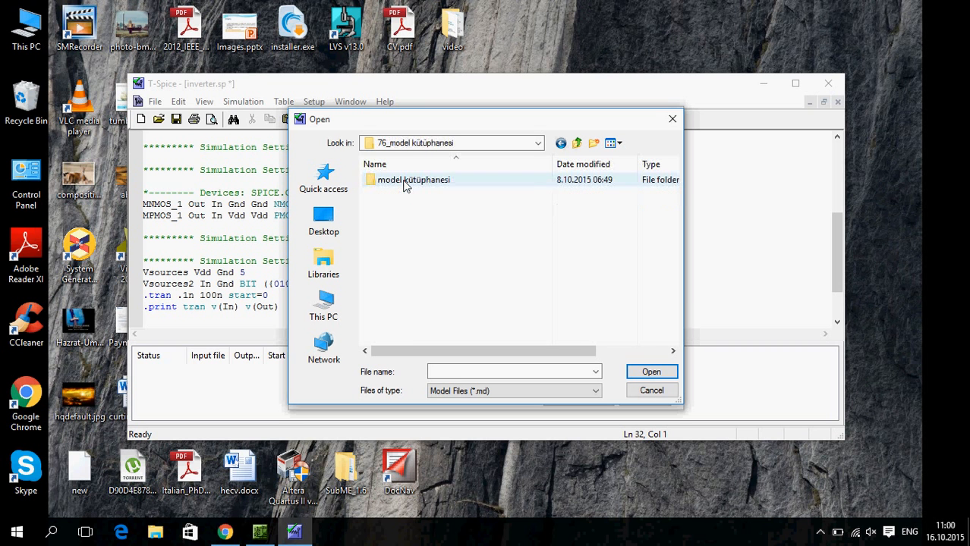
{"action": "double_click", "coordinate": [404, 182]}
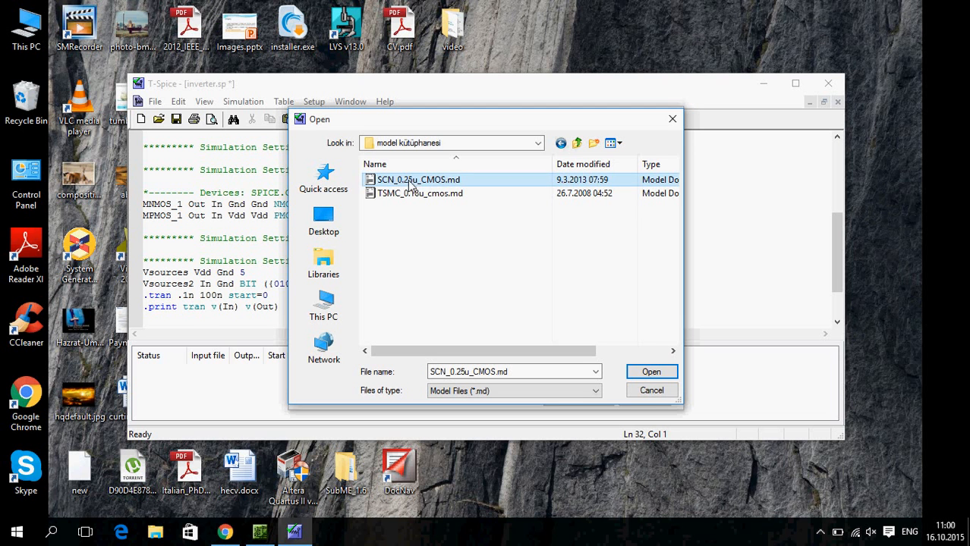
{"action": "left_click", "coordinate": [652, 373]}
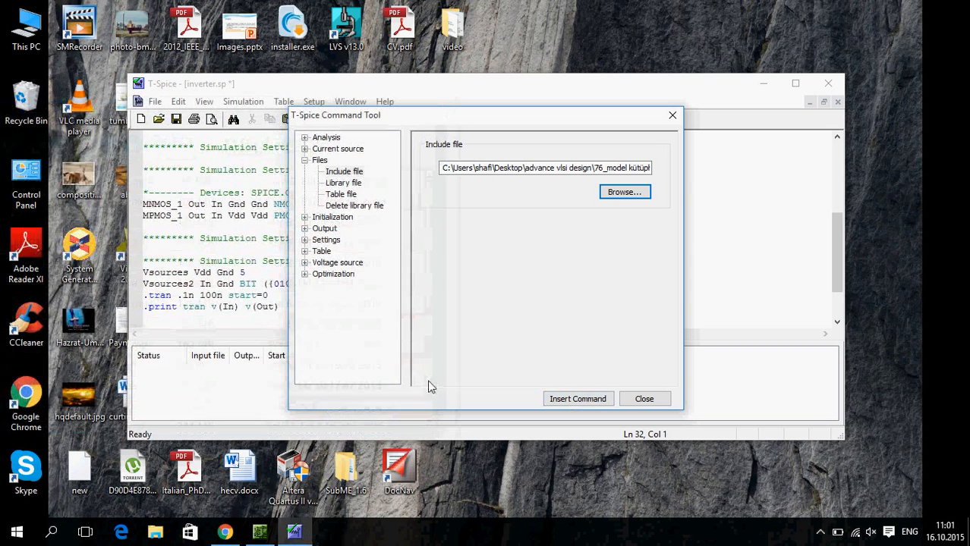
{"action": "left_click", "coordinate": [578, 399]}
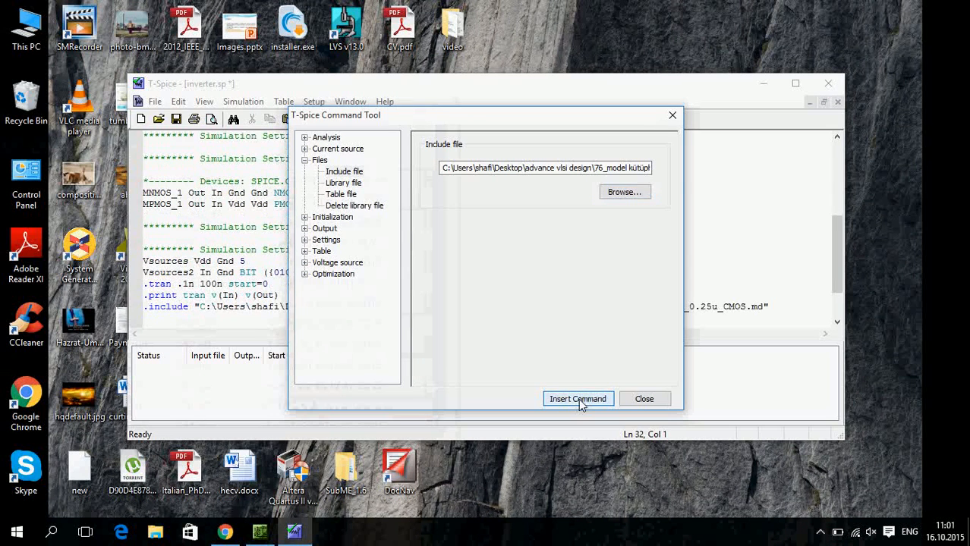
{"action": "left_click", "coordinate": [638, 399]}
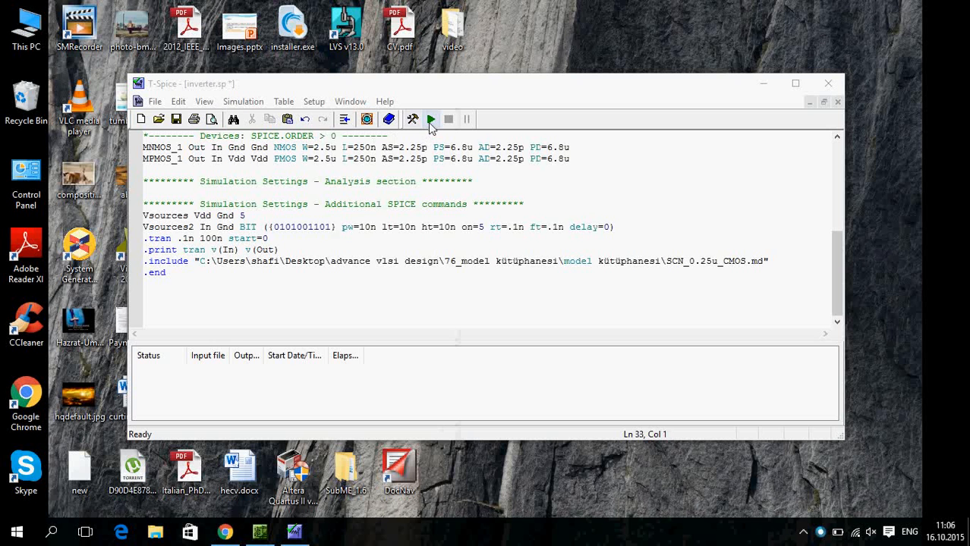
Run the simulation of inverter.sp and allow the W-Edit Waveform Viewer through Windows Firewall on public networks
{"action": "left_click", "coordinate": [429, 121]}
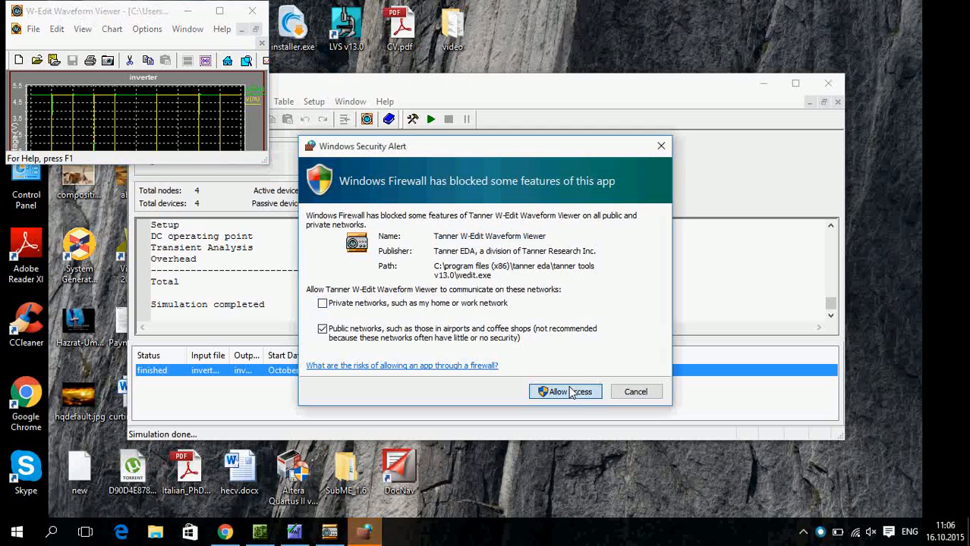
{"action": "left_click", "coordinate": [586, 393]}
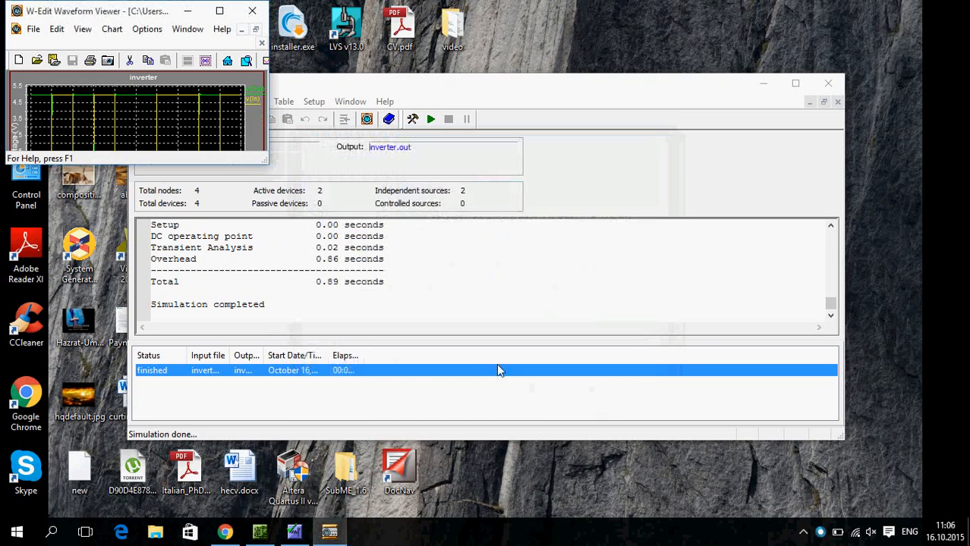
Maximize the W-Edit Waveform Viewer and split the inverter chart into separate charts for v(Out) and v(In)
{"action": "left_click", "coordinate": [220, 11]}
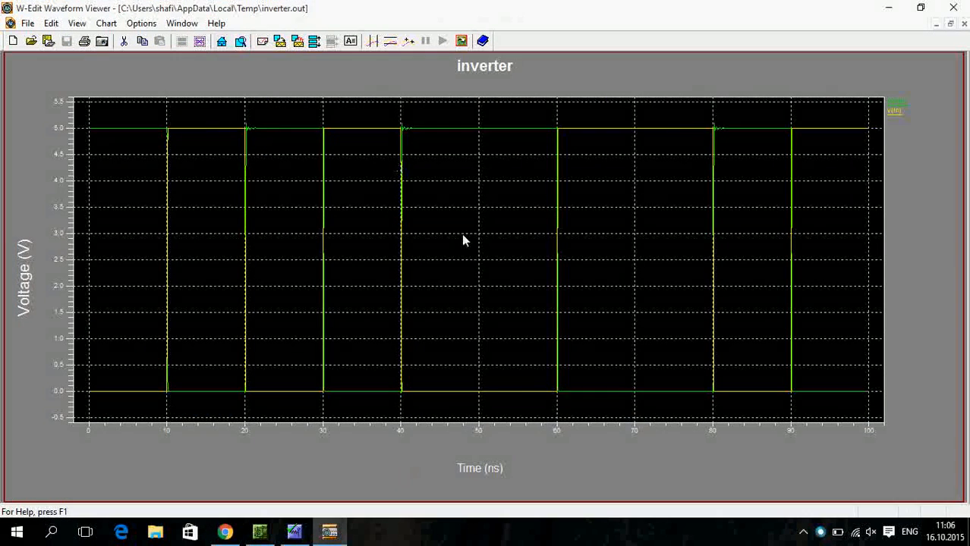
{"action": "left_click", "coordinate": [920, 8]}
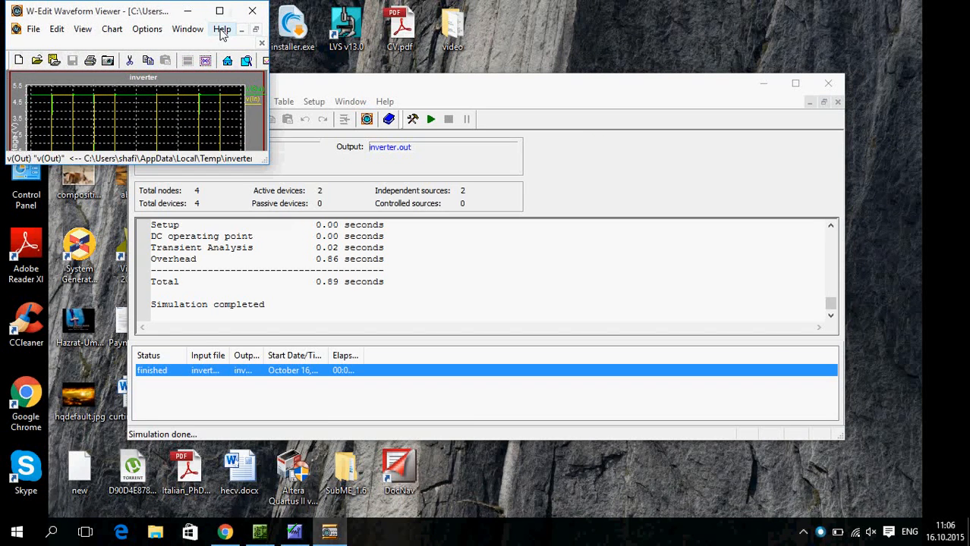
{"action": "left_click", "coordinate": [222, 12]}
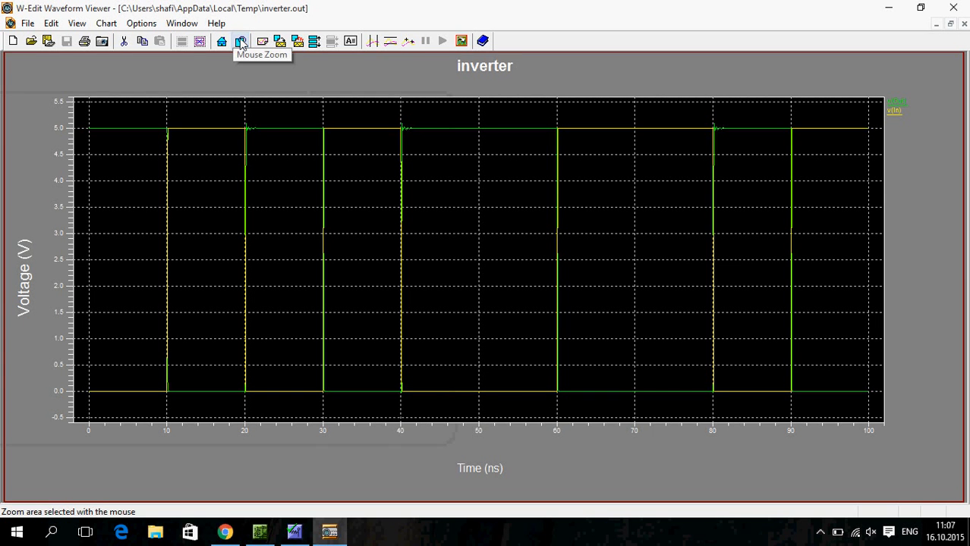
{"action": "left_click", "coordinate": [313, 43]}
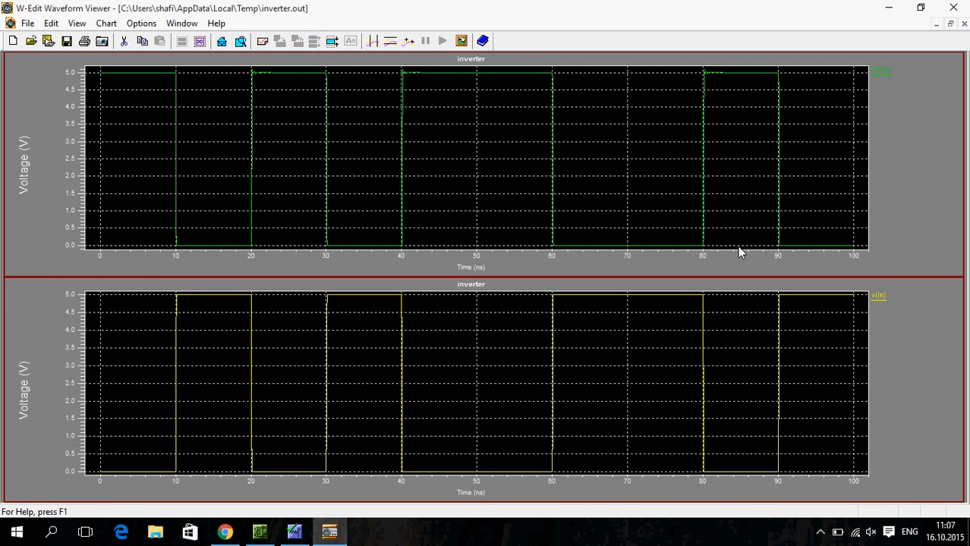